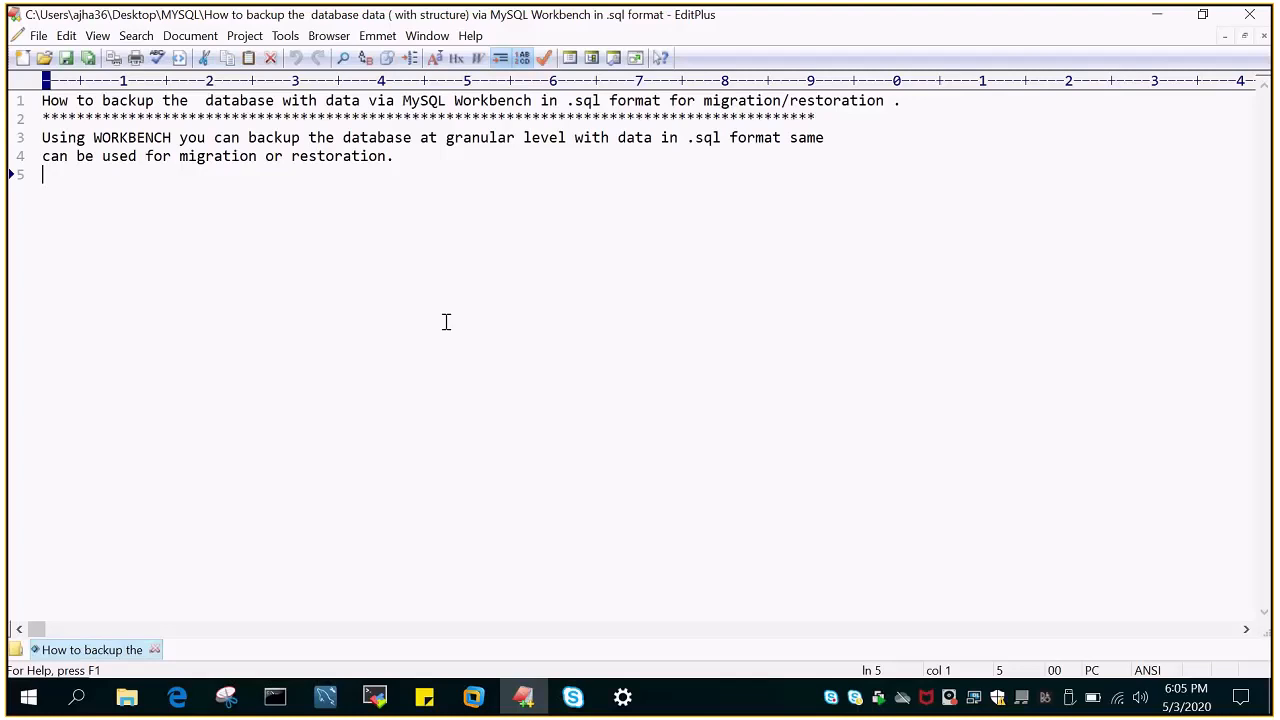
Switch to MySQL Workbench, connect to 192.168.1.51_mysqlbackup51 and open its Data Export page
{"action": "left_click", "coordinate": [325, 698]}
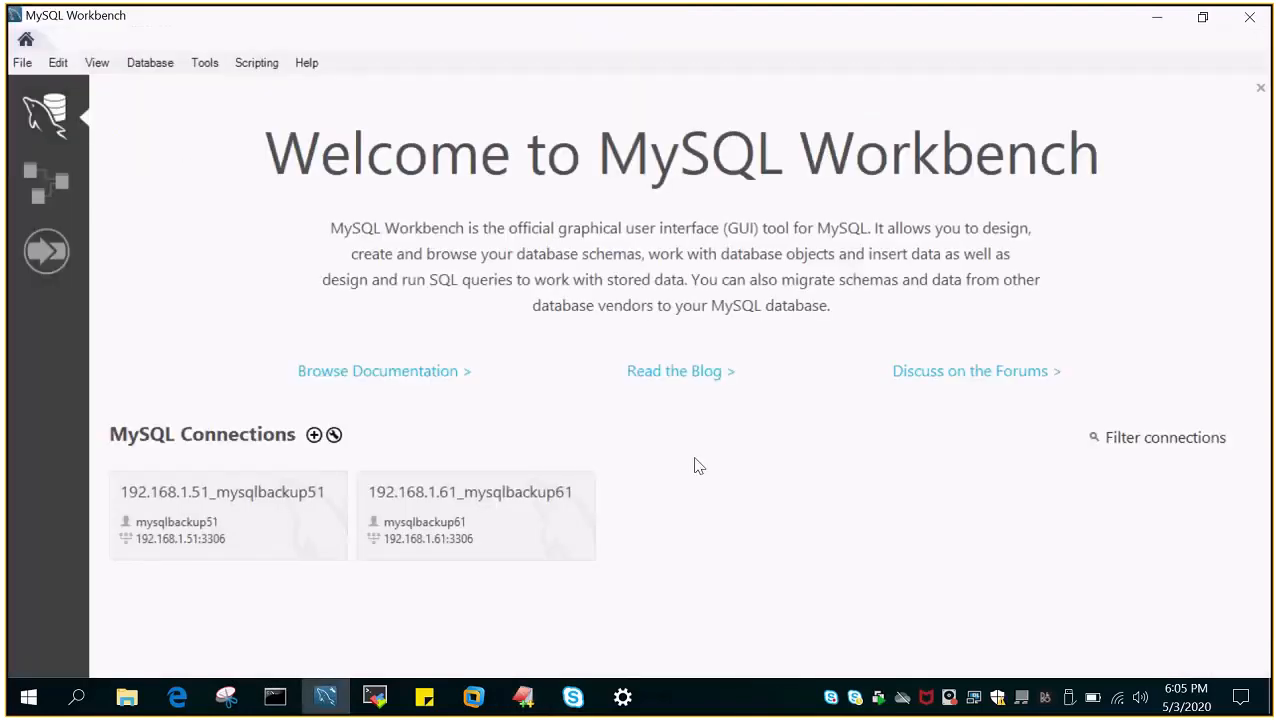
{"action": "left_click", "coordinate": [212, 508]}
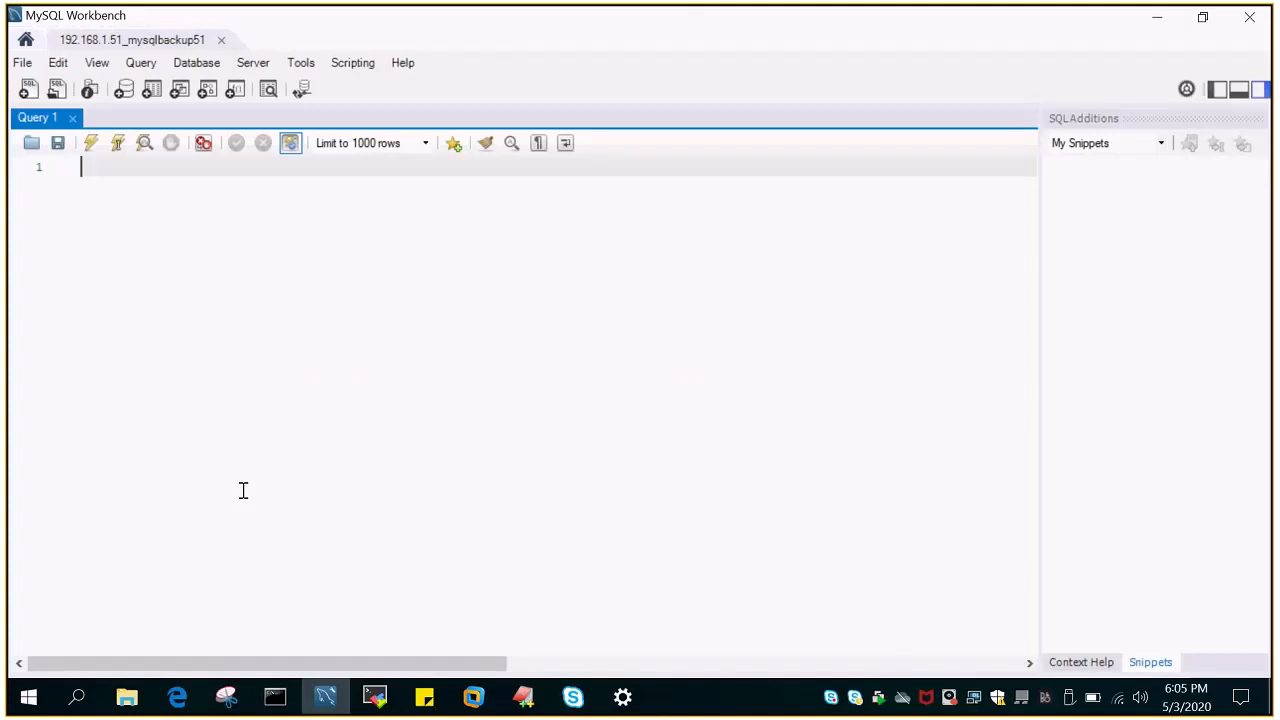
{"action": "left_click", "coordinate": [26, 40]}
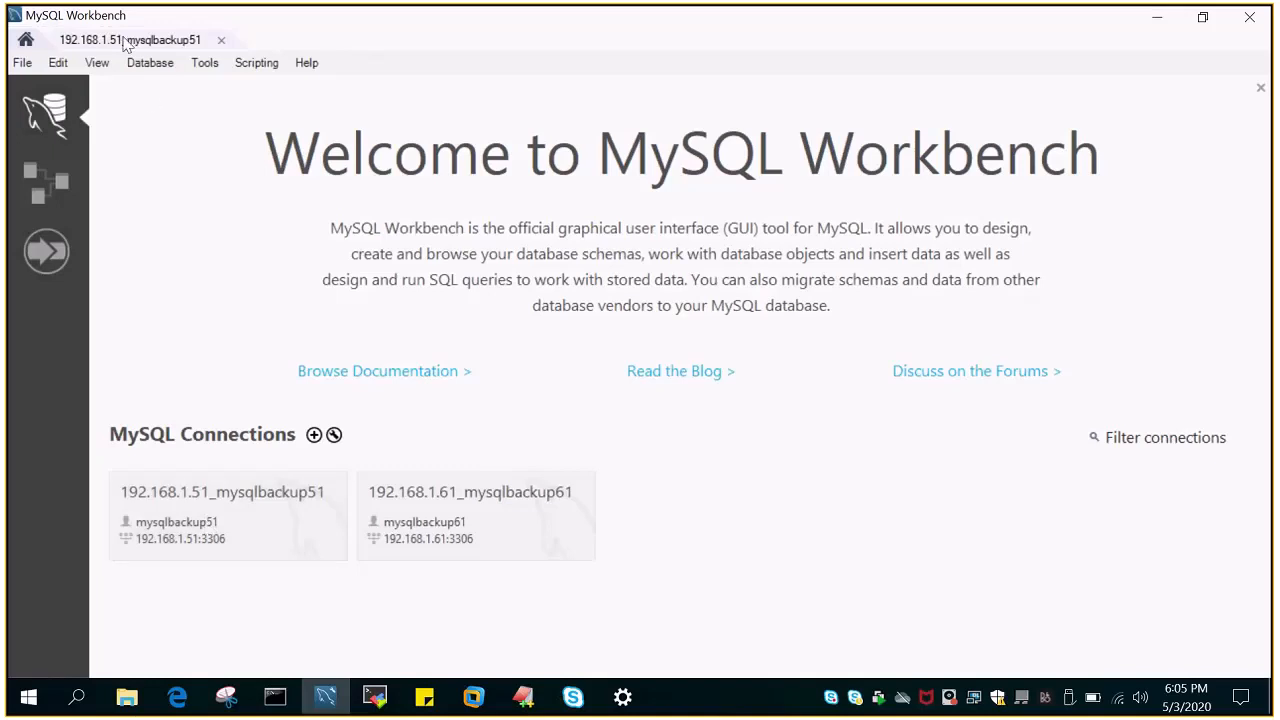
{"action": "left_click", "coordinate": [127, 41]}
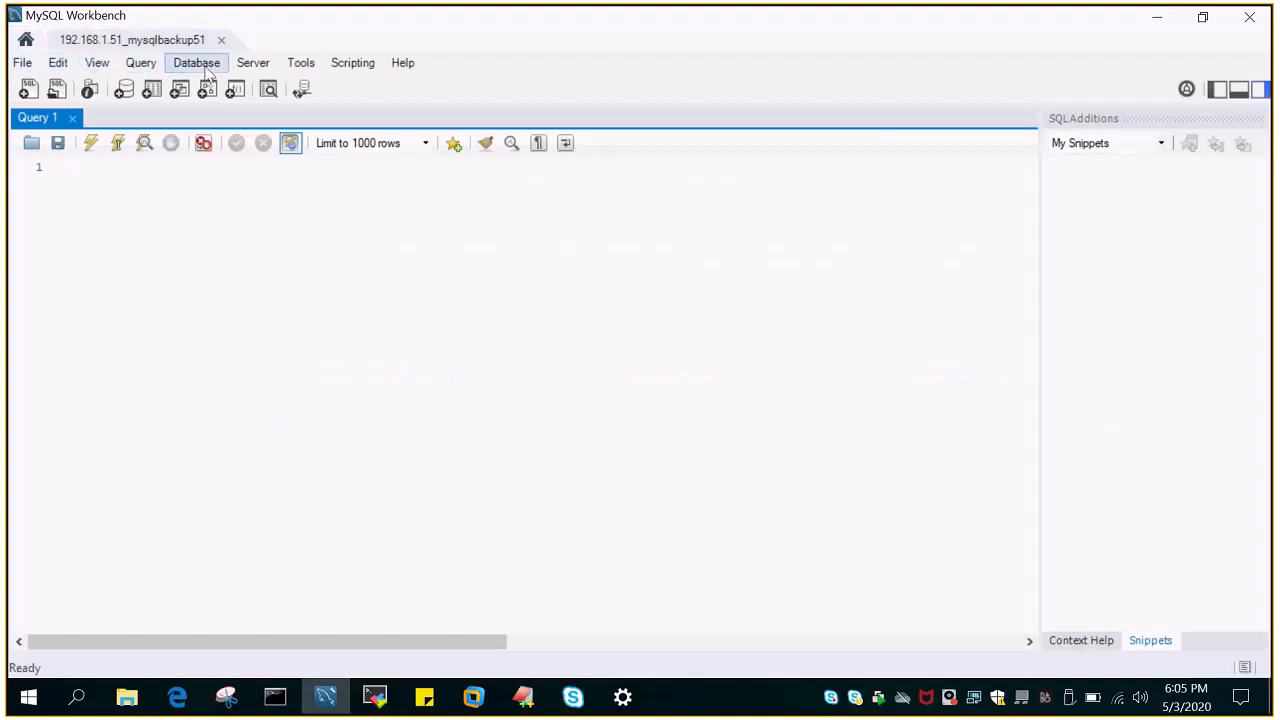
{"action": "left_click", "coordinate": [252, 64]}
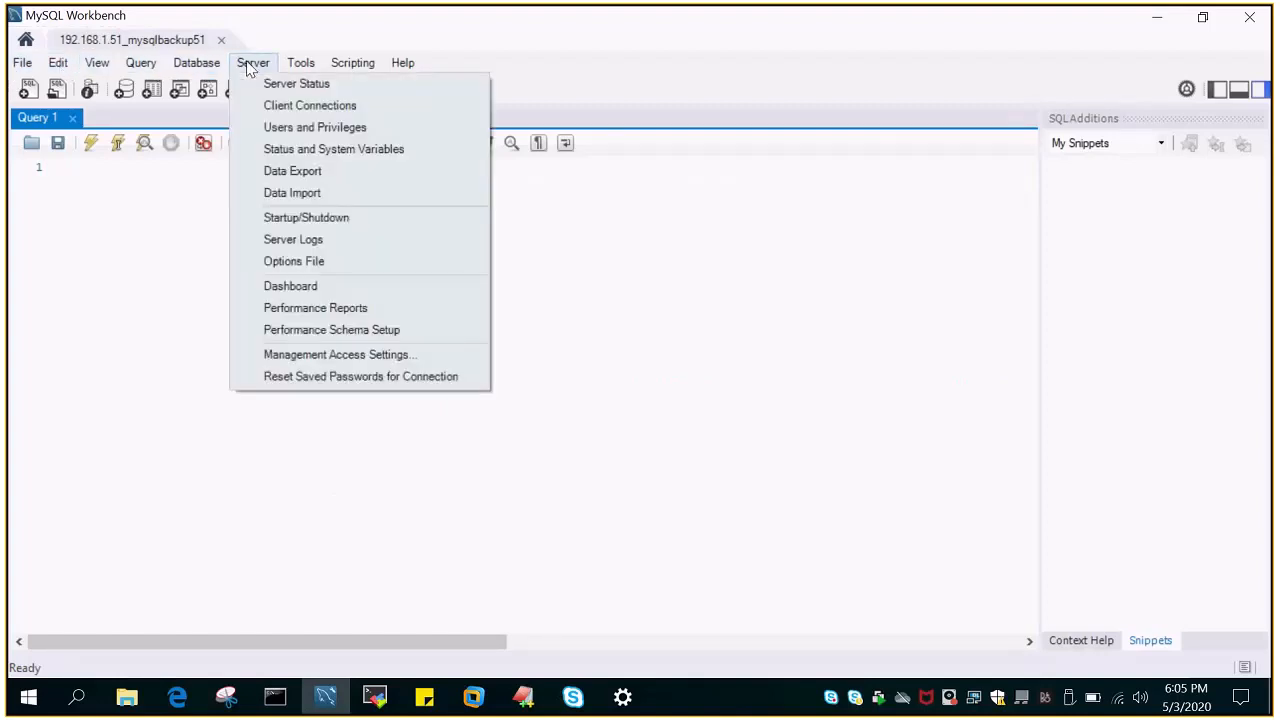
{"action": "left_click", "coordinate": [292, 171]}
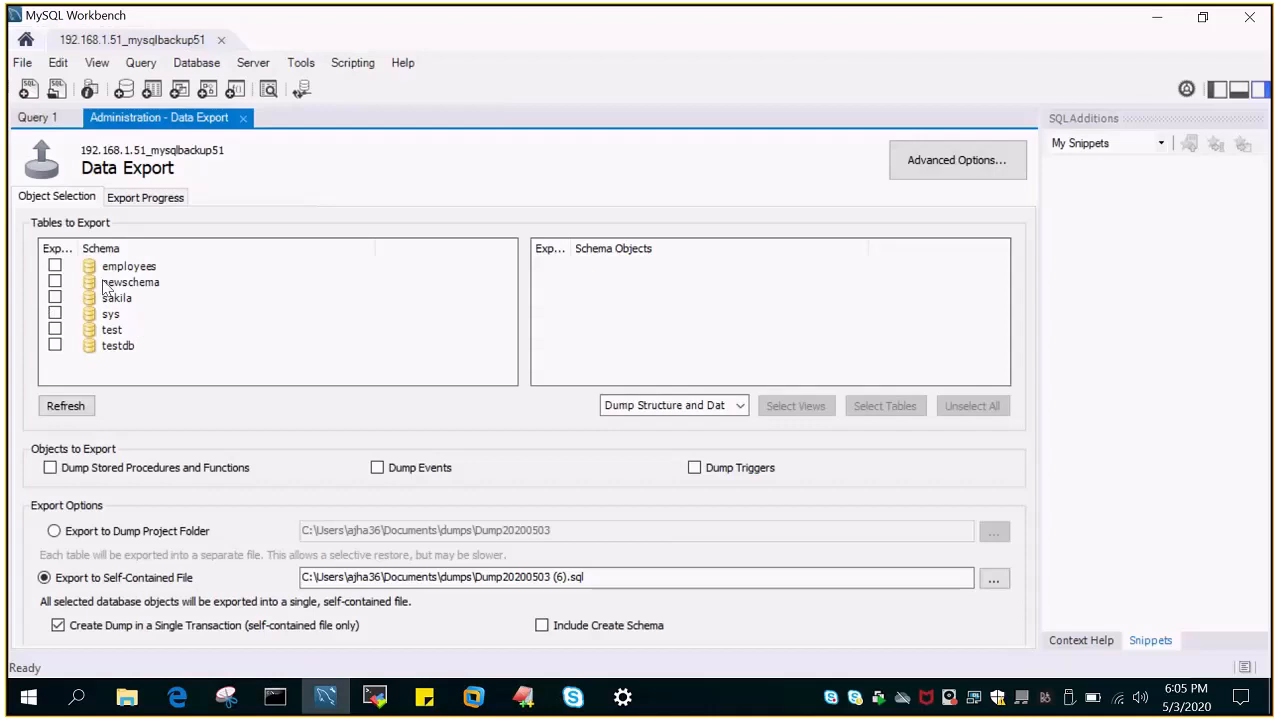
{"action": "left_click_drag", "start_coordinate": [79, 248], "coordinate": [128, 248]}
{"action": "left_click", "coordinate": [55, 265]}
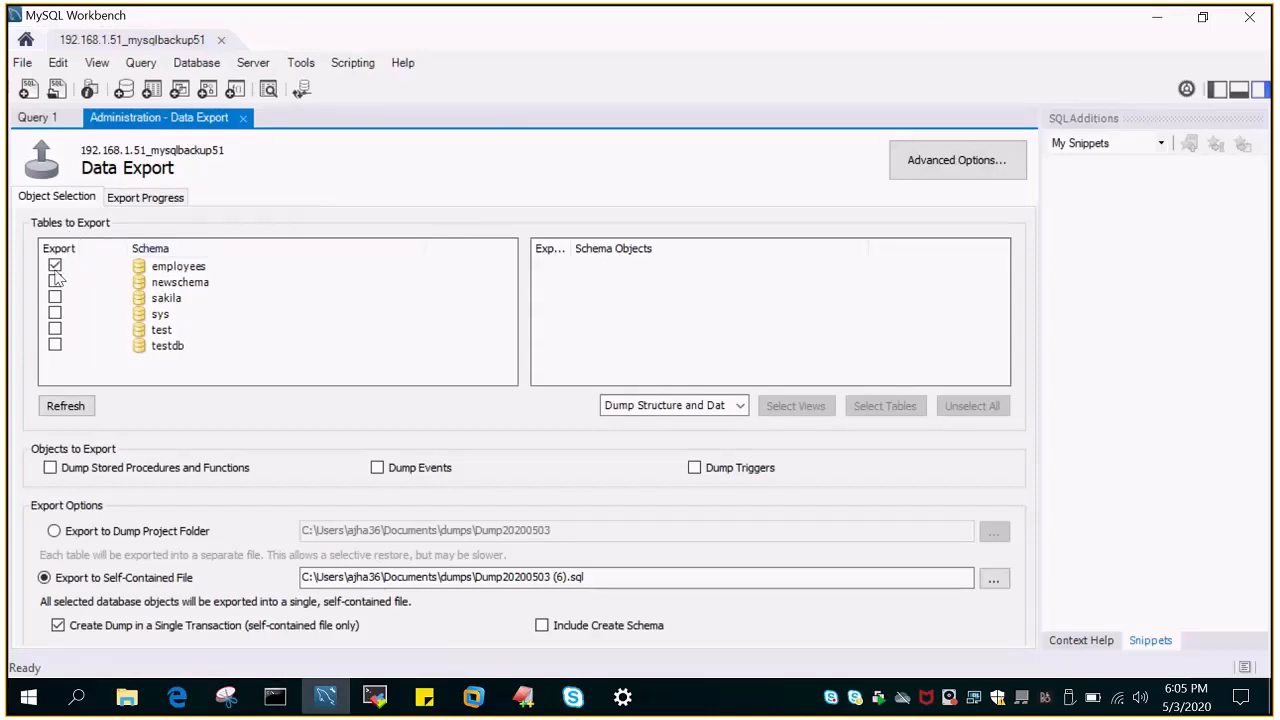
{"action": "left_click", "coordinate": [55, 281]}
{"action": "left_click", "coordinate": [55, 297]}
{"action": "left_click", "coordinate": [55, 313]}
{"action": "left_click", "coordinate": [55, 329]}
{"action": "left_click", "coordinate": [55, 345]}
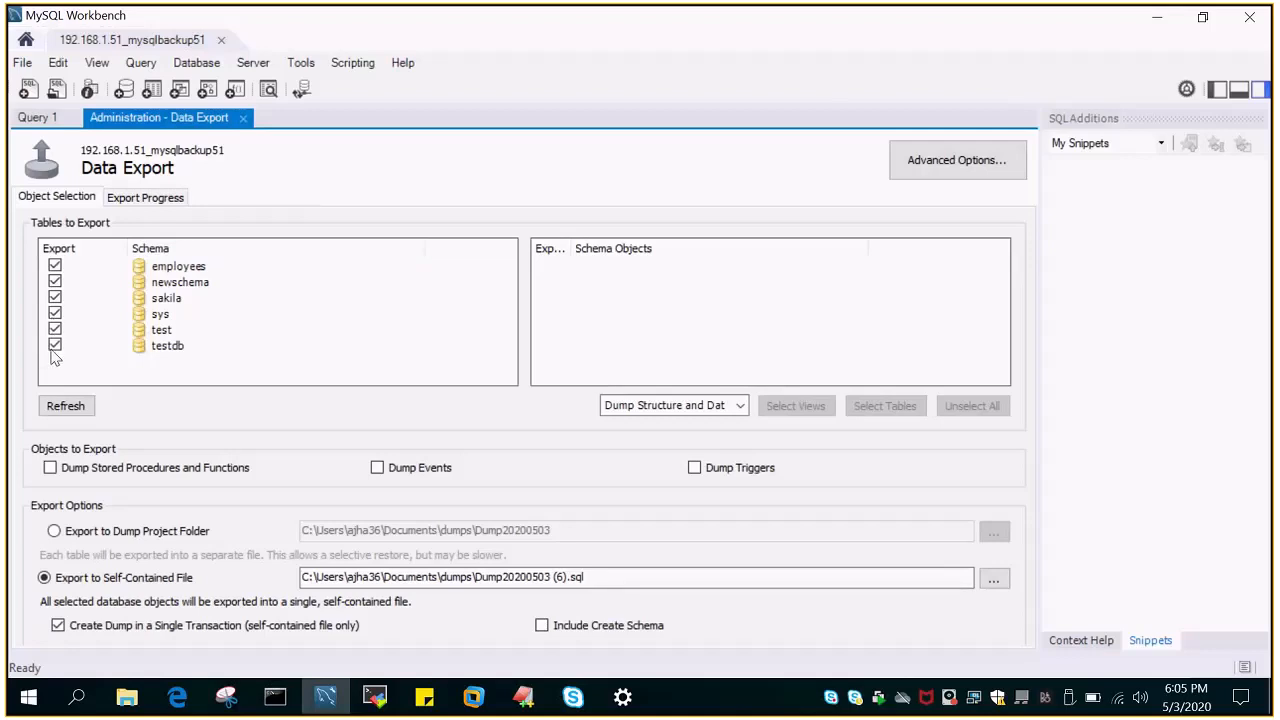
{"action": "left_click", "coordinate": [182, 268]}
{"action": "left_click", "coordinate": [168, 299]}
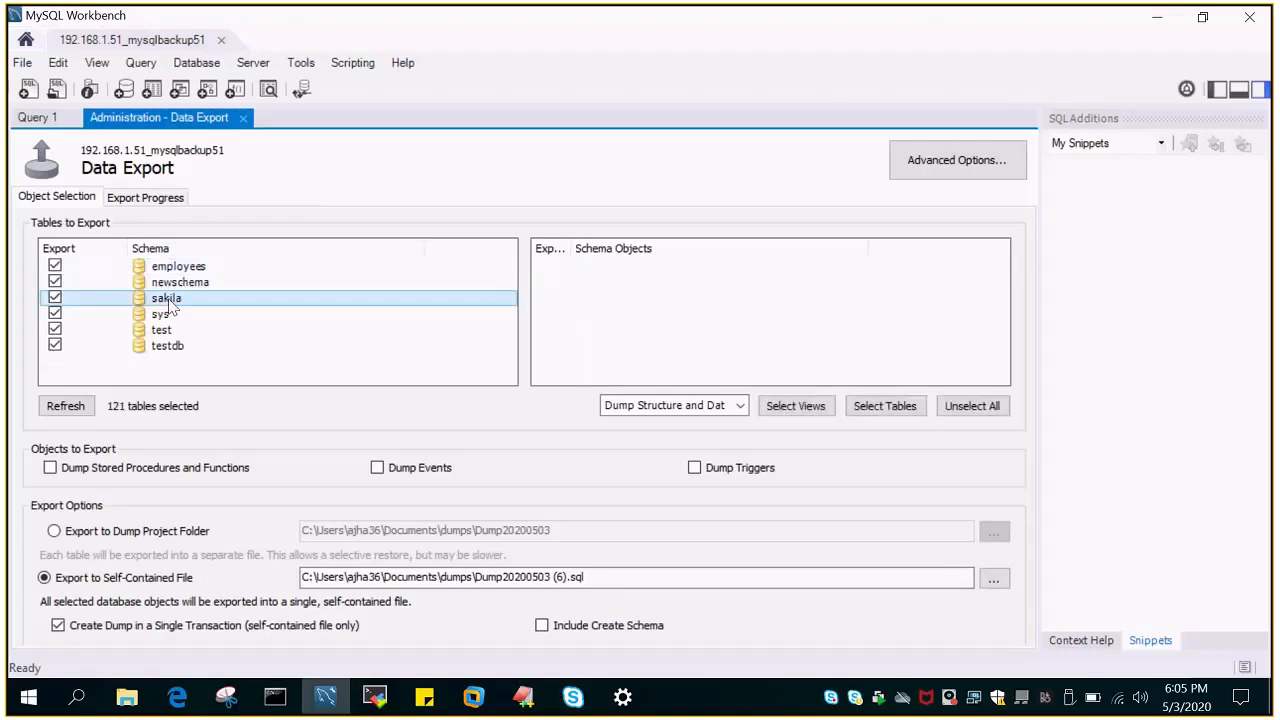
{"action": "left_click", "coordinate": [167, 315]}
{"action": "left_click", "coordinate": [163, 370]}
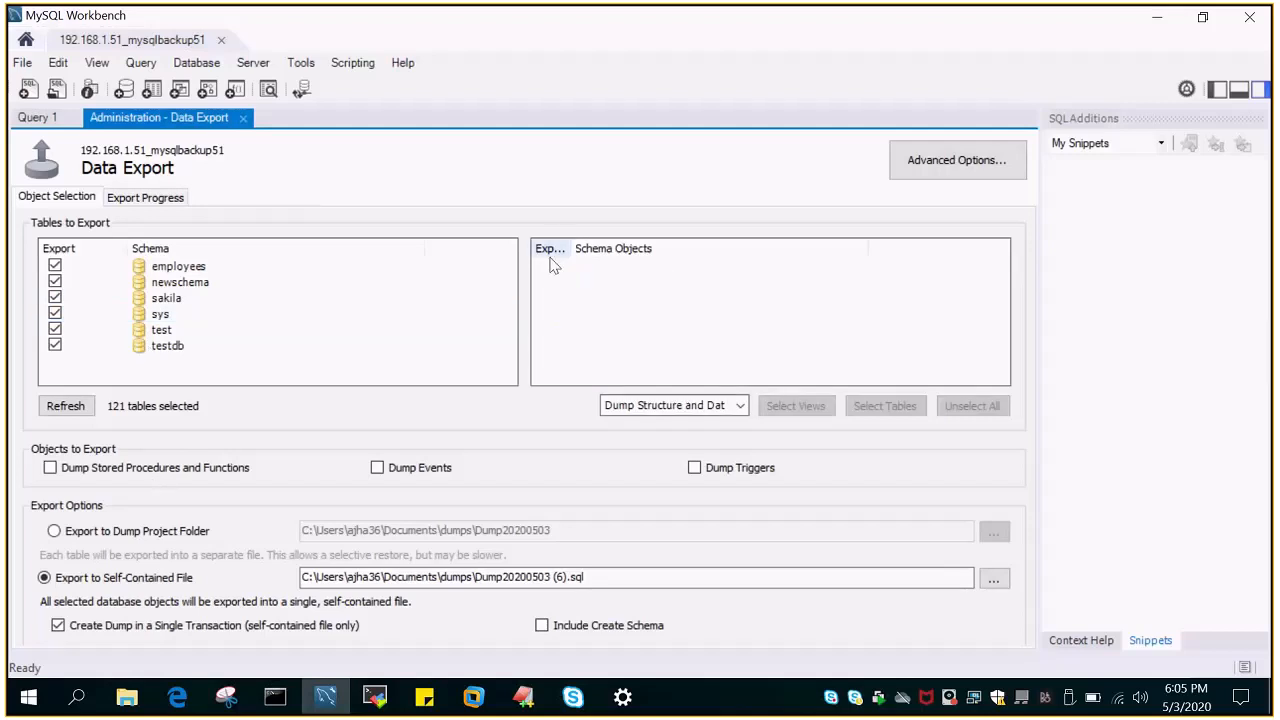
{"action": "left_click", "coordinate": [68, 406]}
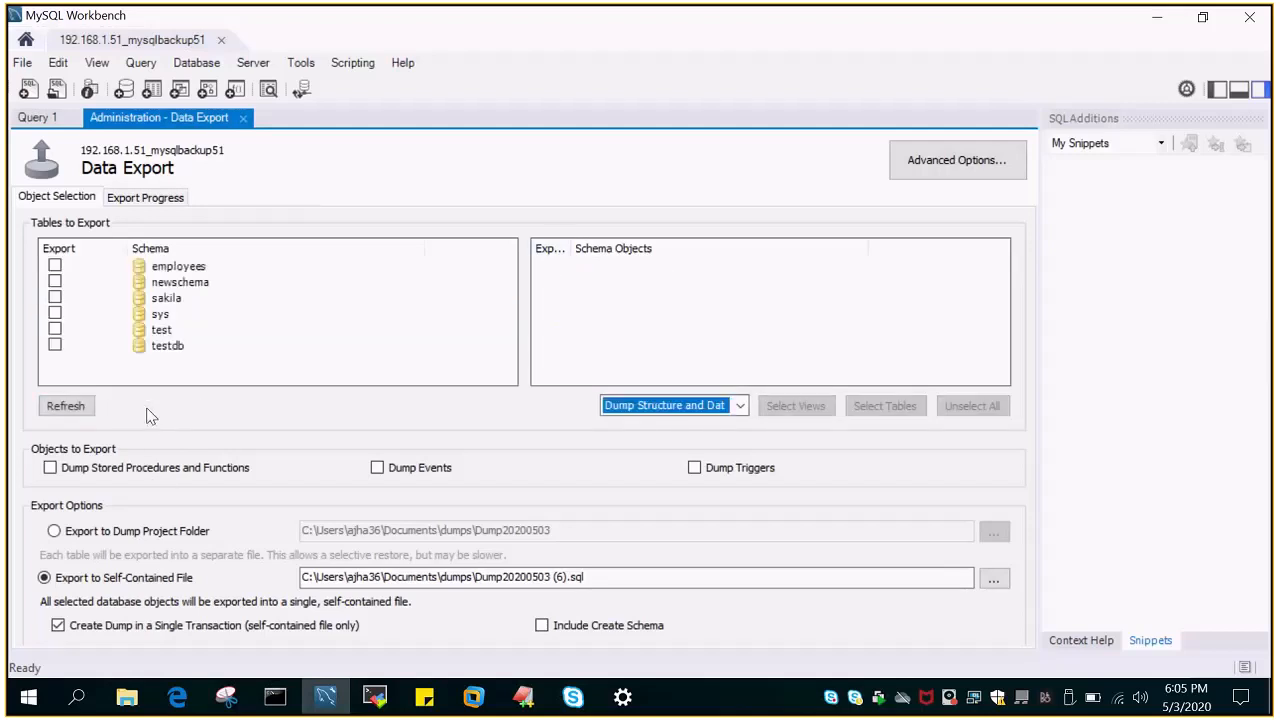
Mark the employees, newschema, sakila, sys, test and testdb schemas for export and list the employees schema's objects
{"action": "left_click", "coordinate": [55, 266]}
{"action": "left_click", "coordinate": [55, 282]}
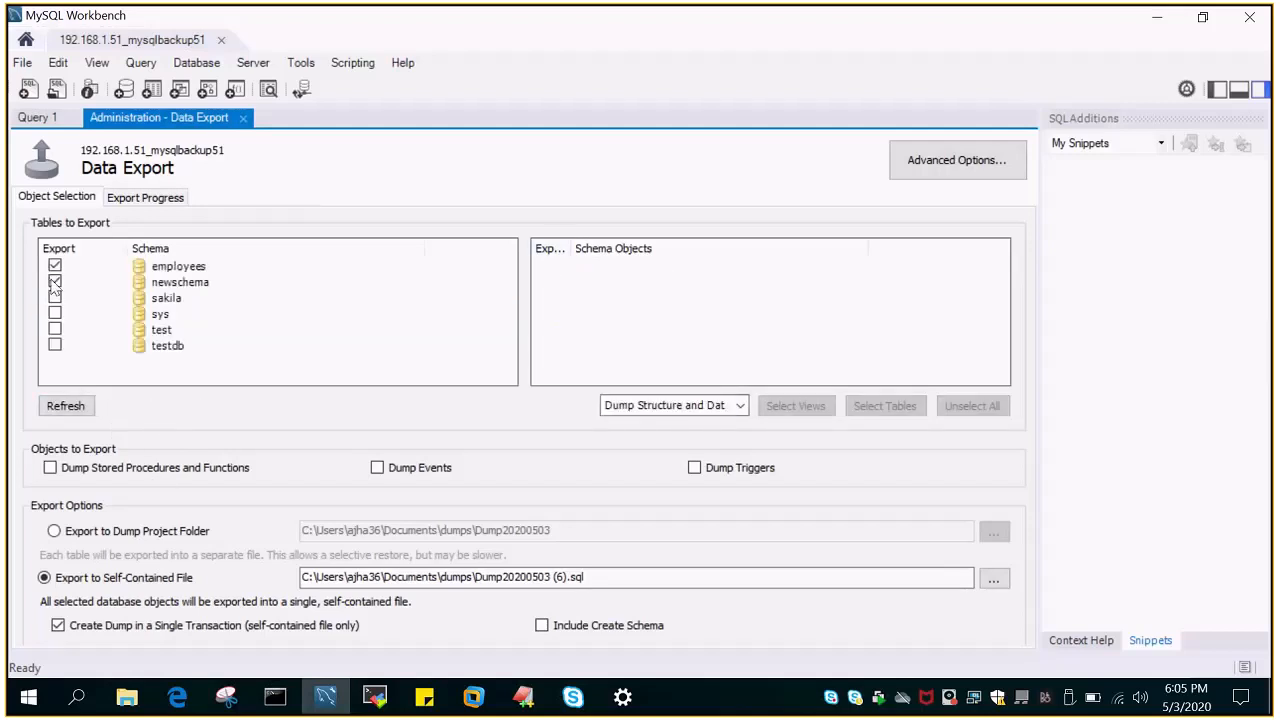
{"action": "left_click", "coordinate": [55, 298]}
{"action": "left_click", "coordinate": [55, 314]}
{"action": "left_click", "coordinate": [55, 329]}
{"action": "left_click", "coordinate": [55, 345]}
{"action": "left_click", "coordinate": [193, 268]}
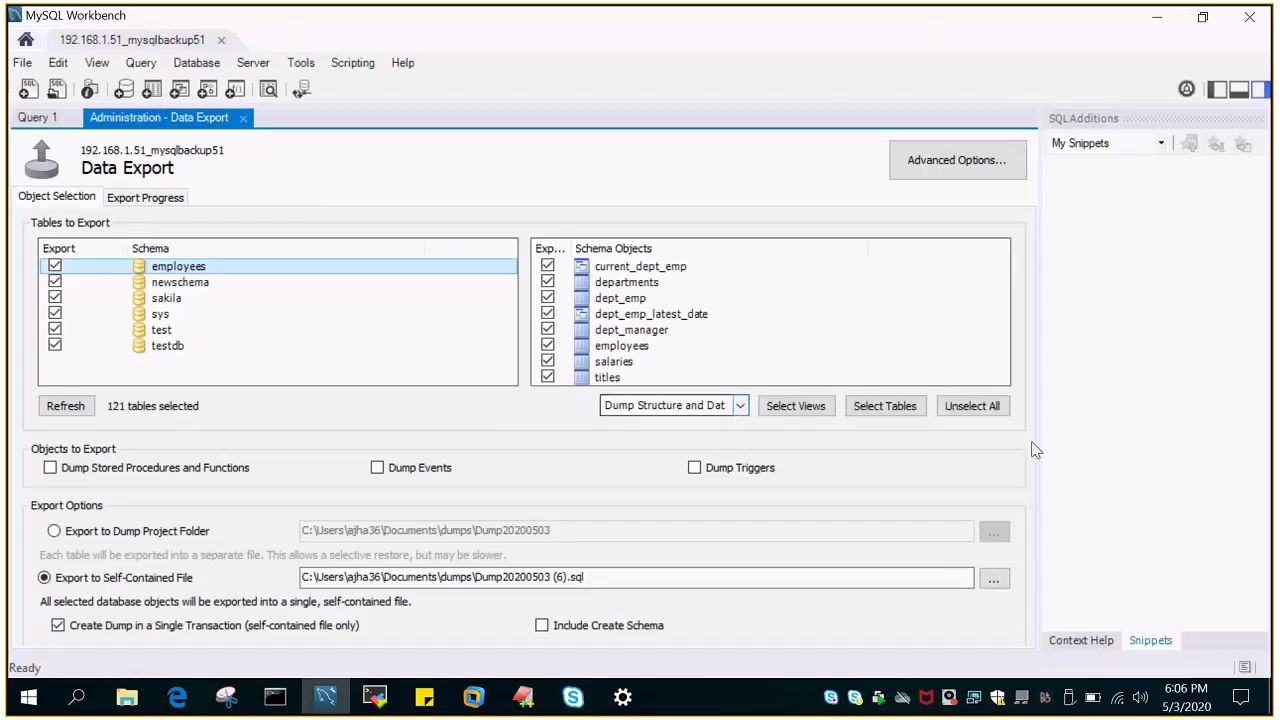
Include stored procedures and functions, events and triggers in the dump
{"action": "left_click", "coordinate": [50, 468]}
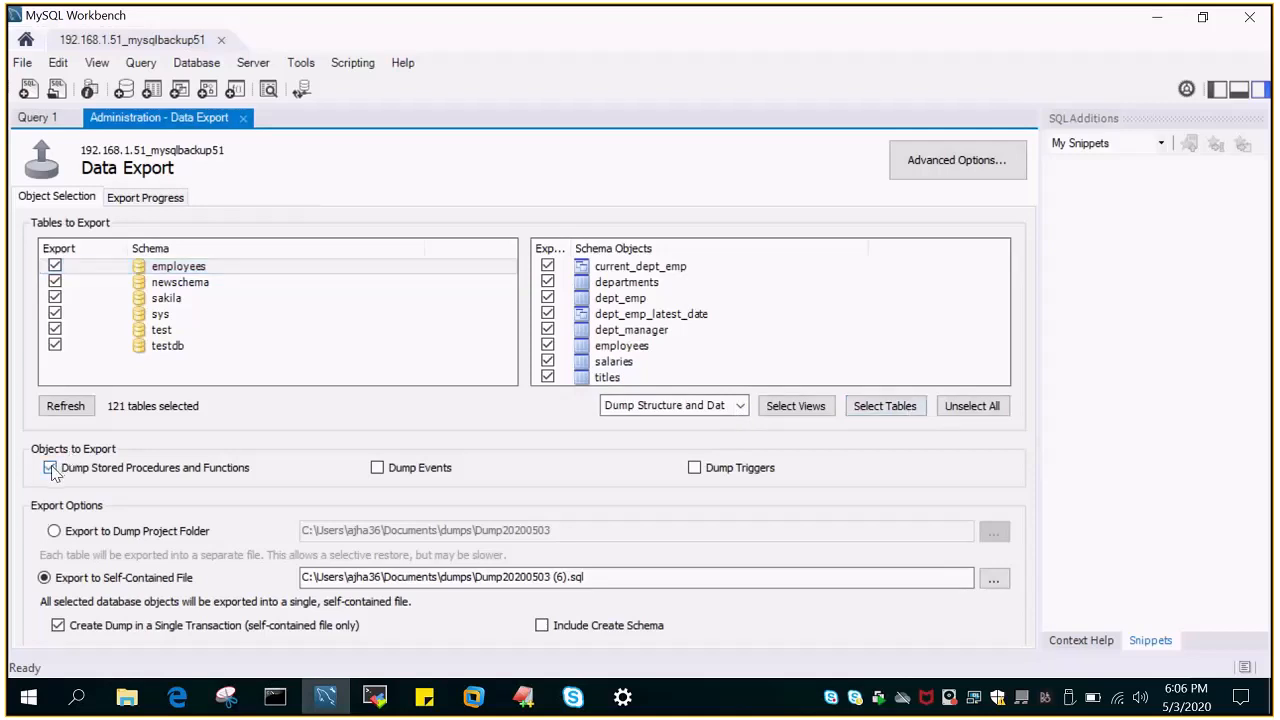
{"action": "left_click", "coordinate": [377, 468]}
{"action": "left_click", "coordinate": [694, 468]}
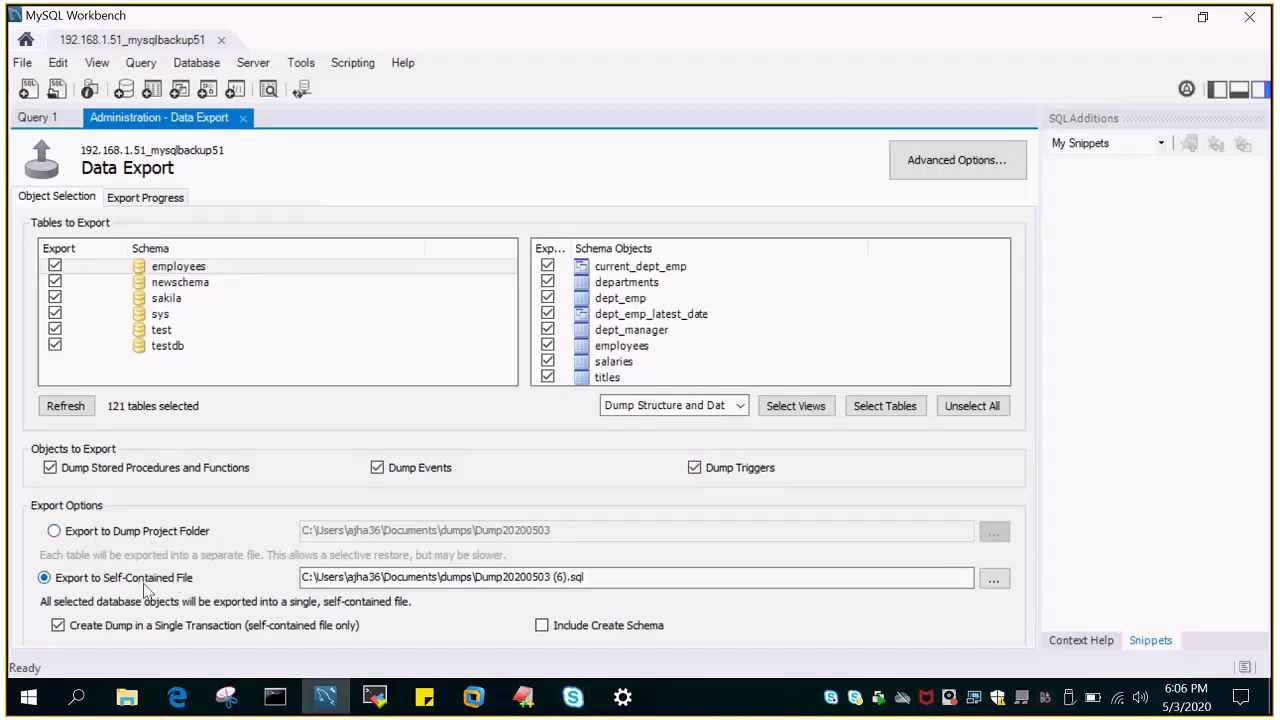
Rename the self-contained output file Dump20200503_all.sql and include the create schema statements
{"action": "left_click", "coordinate": [566, 577]}
{"action": "key", "text": "BackSpace"}
{"action": "key", "text": "BackSpace"}
{"action": "key", "text": "BackSpace"}
{"action": "key", "text": "BackSpace"}
{"action": "type", "text": "_all"}
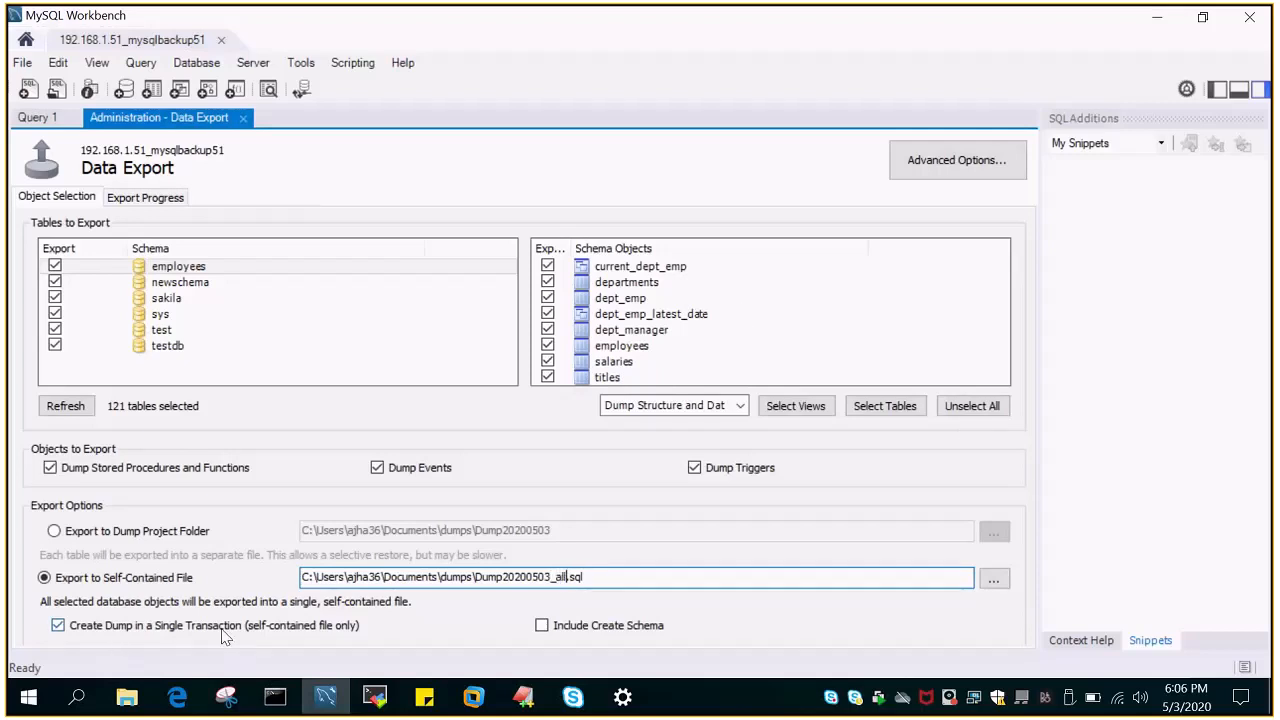
{"action": "left_click", "coordinate": [543, 627]}
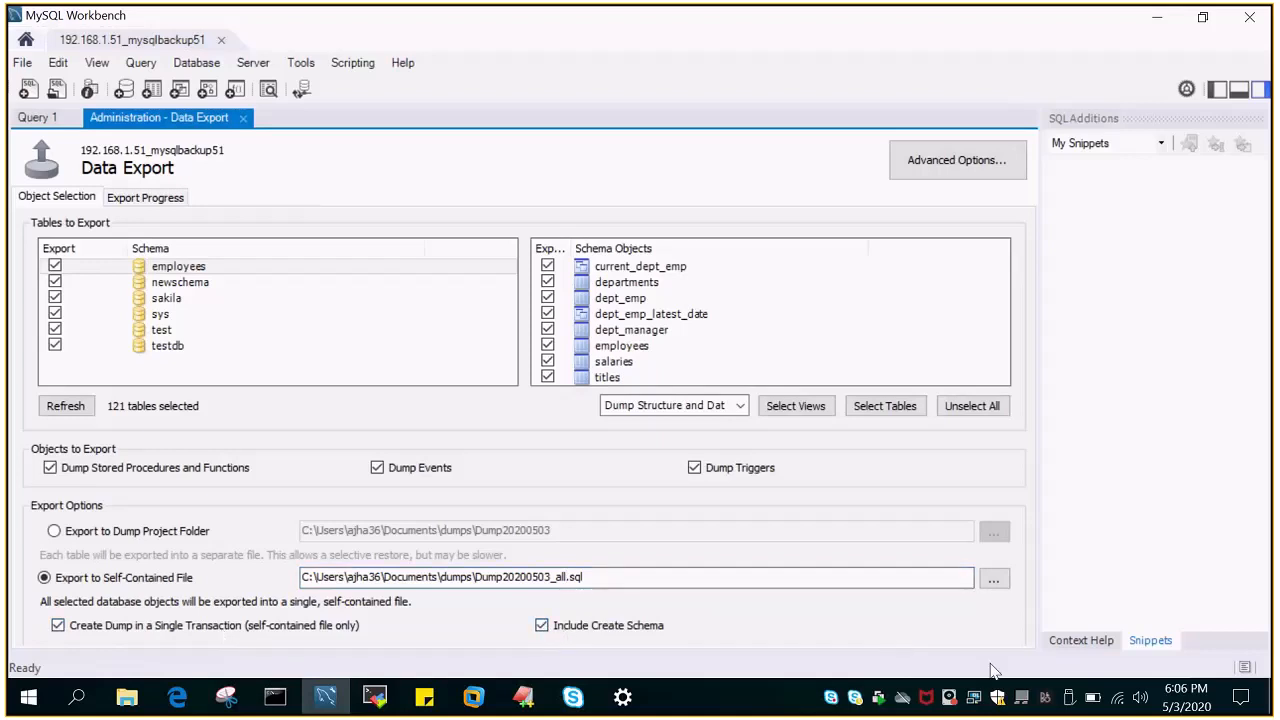
{"action": "left_click", "coordinate": [1203, 17]}
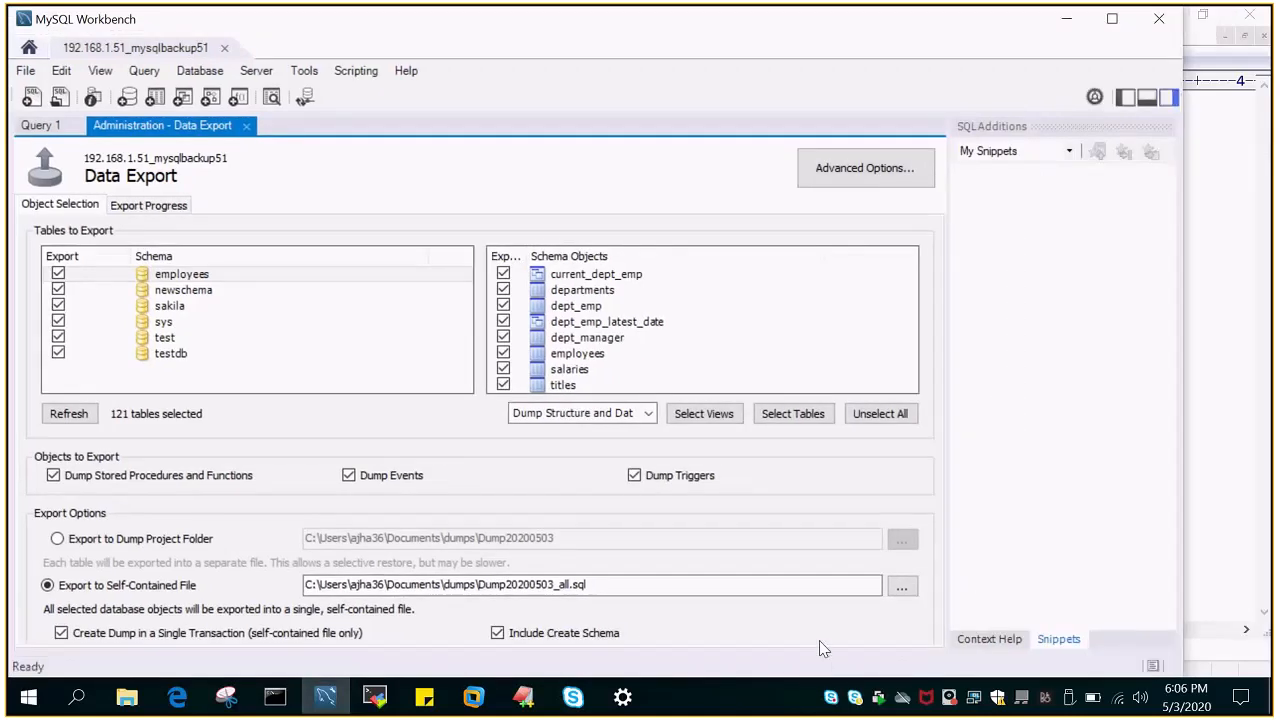
{"action": "left_click", "coordinate": [1111, 18]}
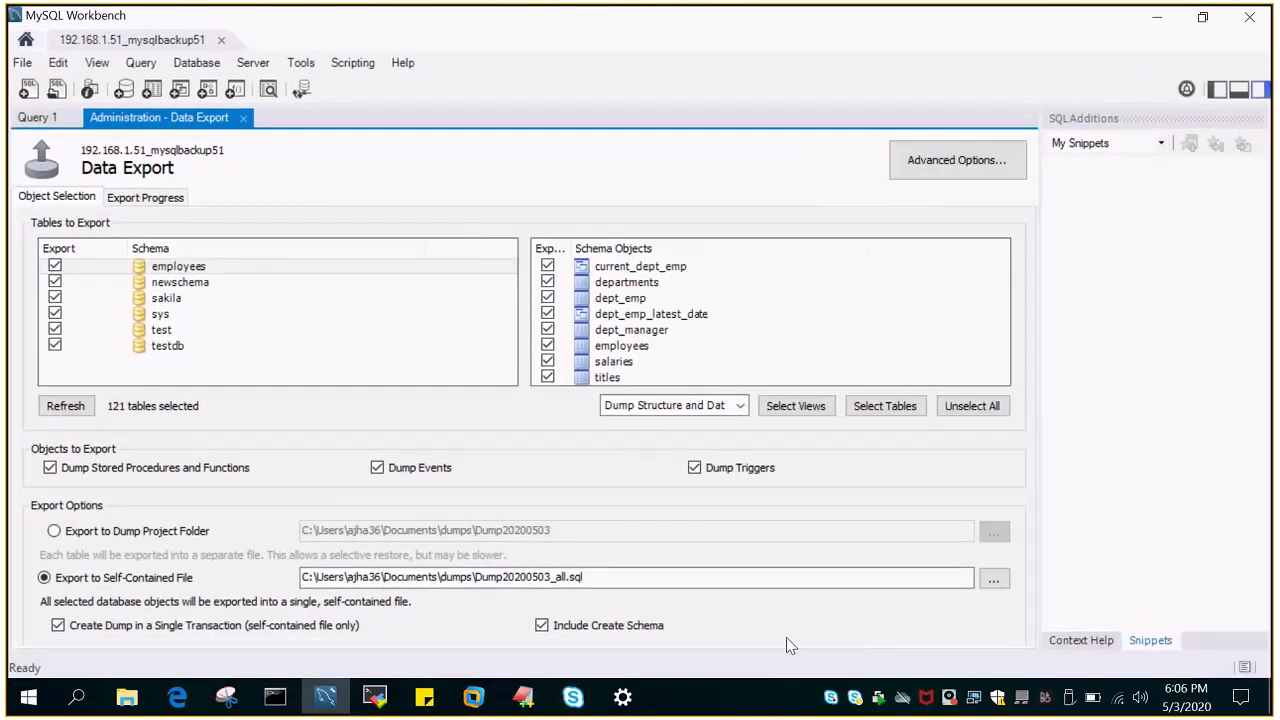
{"action": "left_click", "coordinate": [1073, 643]}
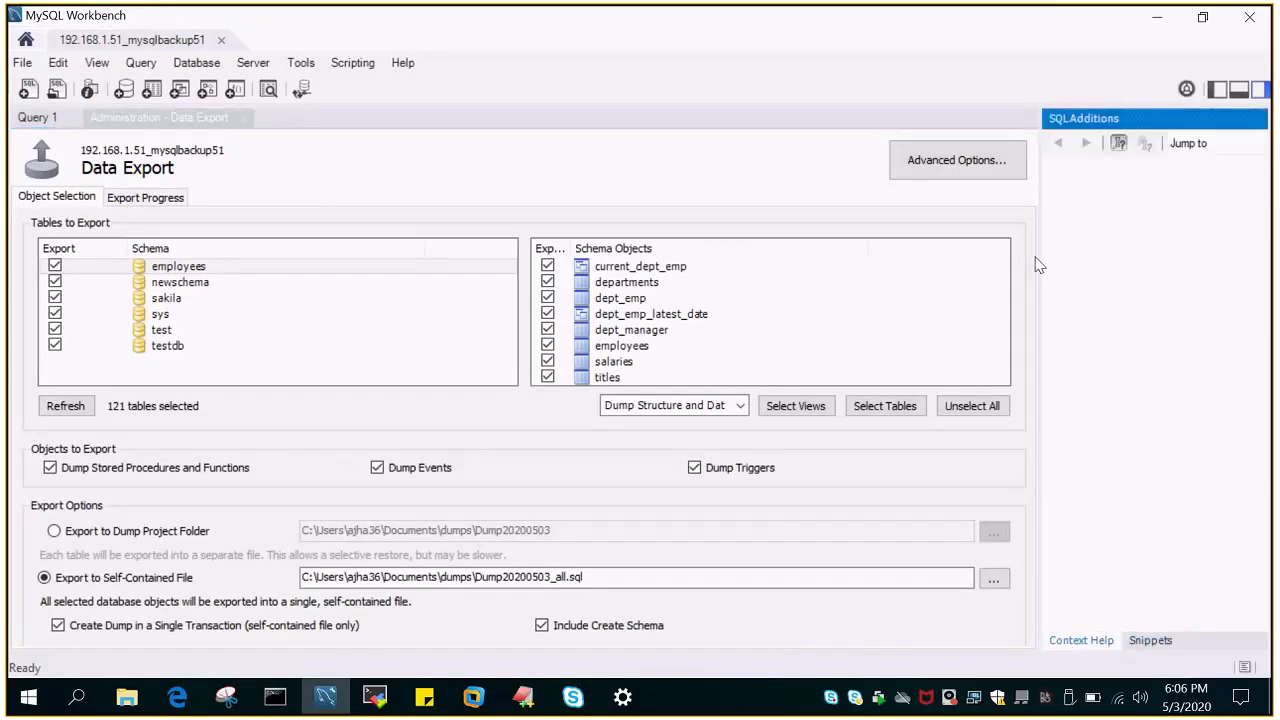
{"action": "left_click_drag", "start_coordinate": [1038, 260], "coordinate": [1181, 285]}
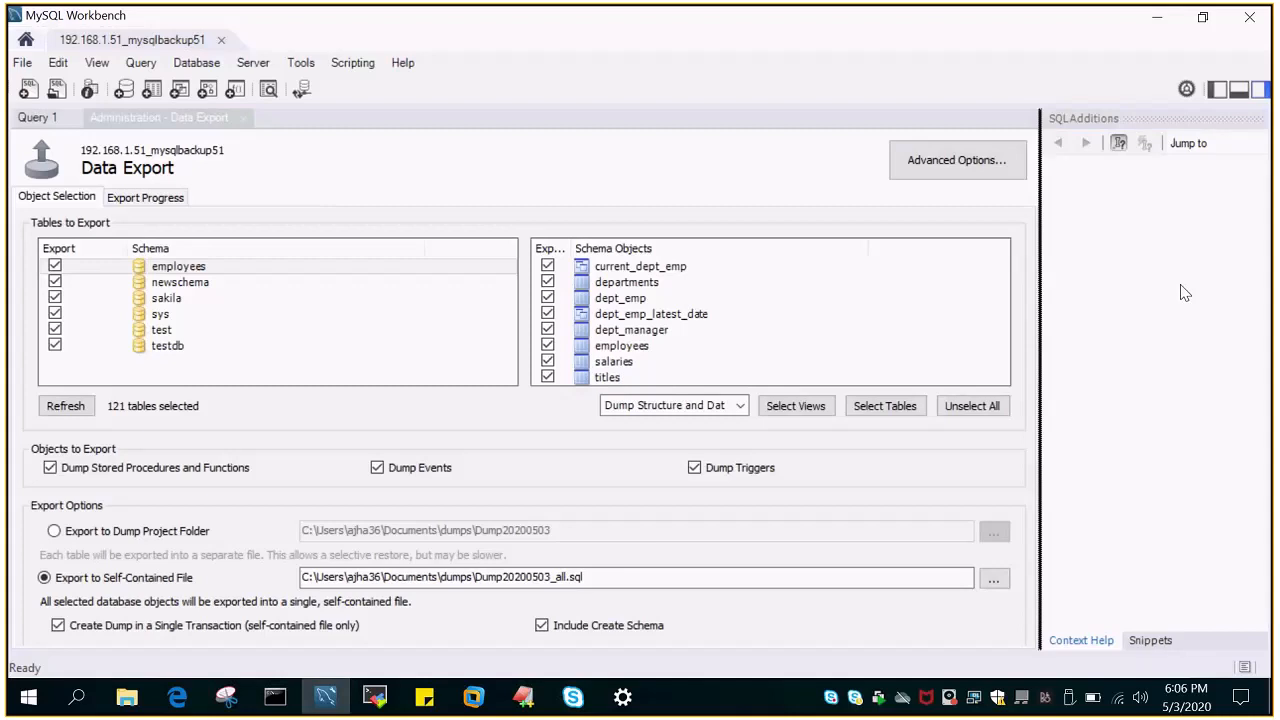
{"action": "left_click", "coordinate": [990, 634]}
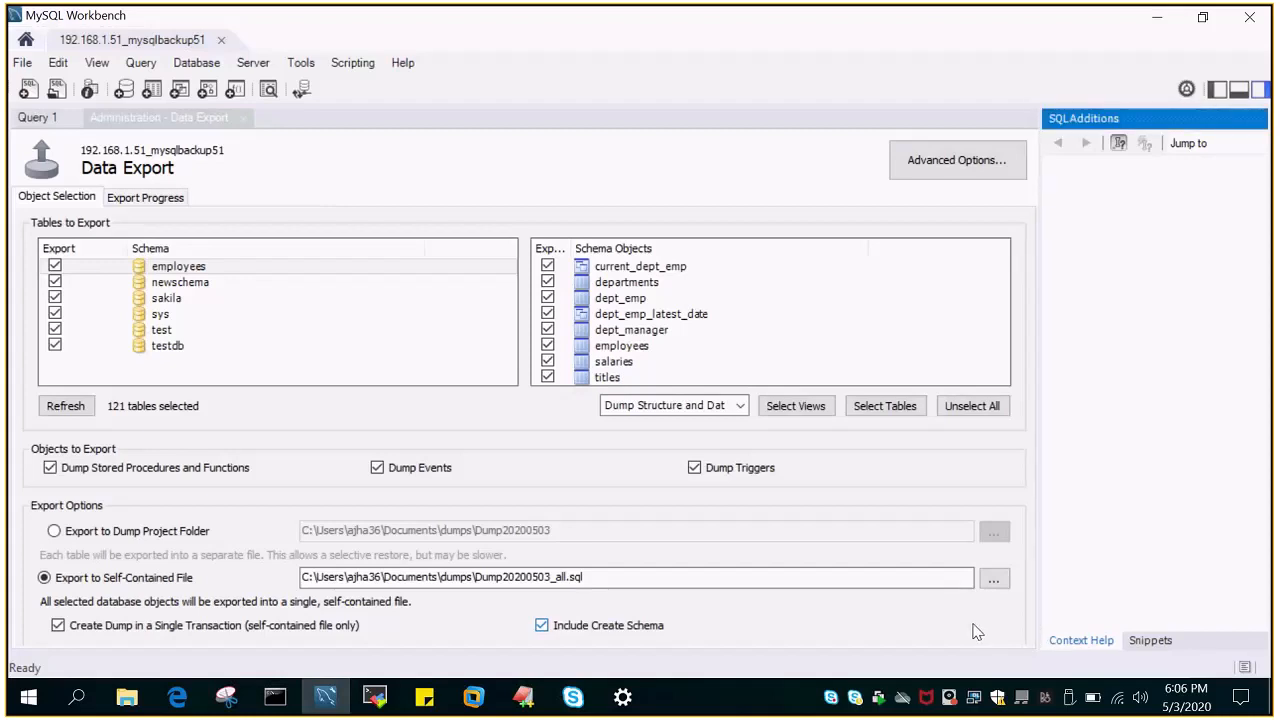
{"action": "left_click", "coordinate": [434, 576]}
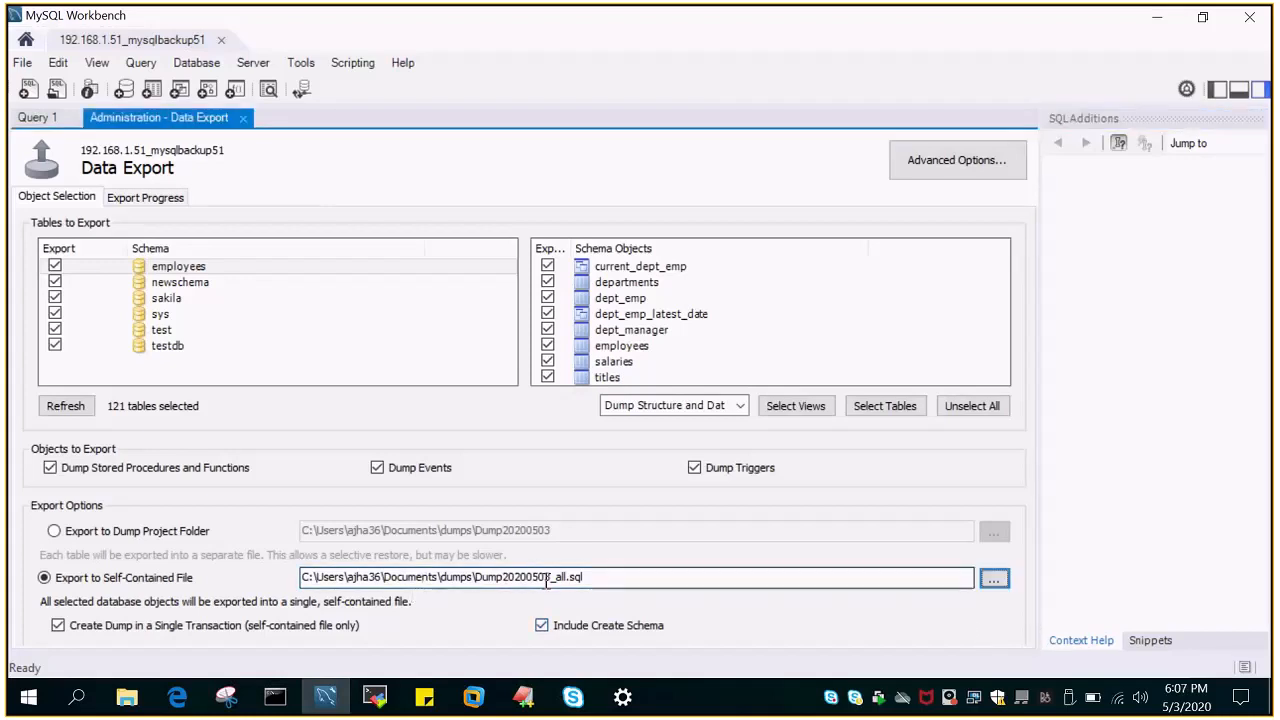
{"action": "left_click", "coordinate": [110, 626]}
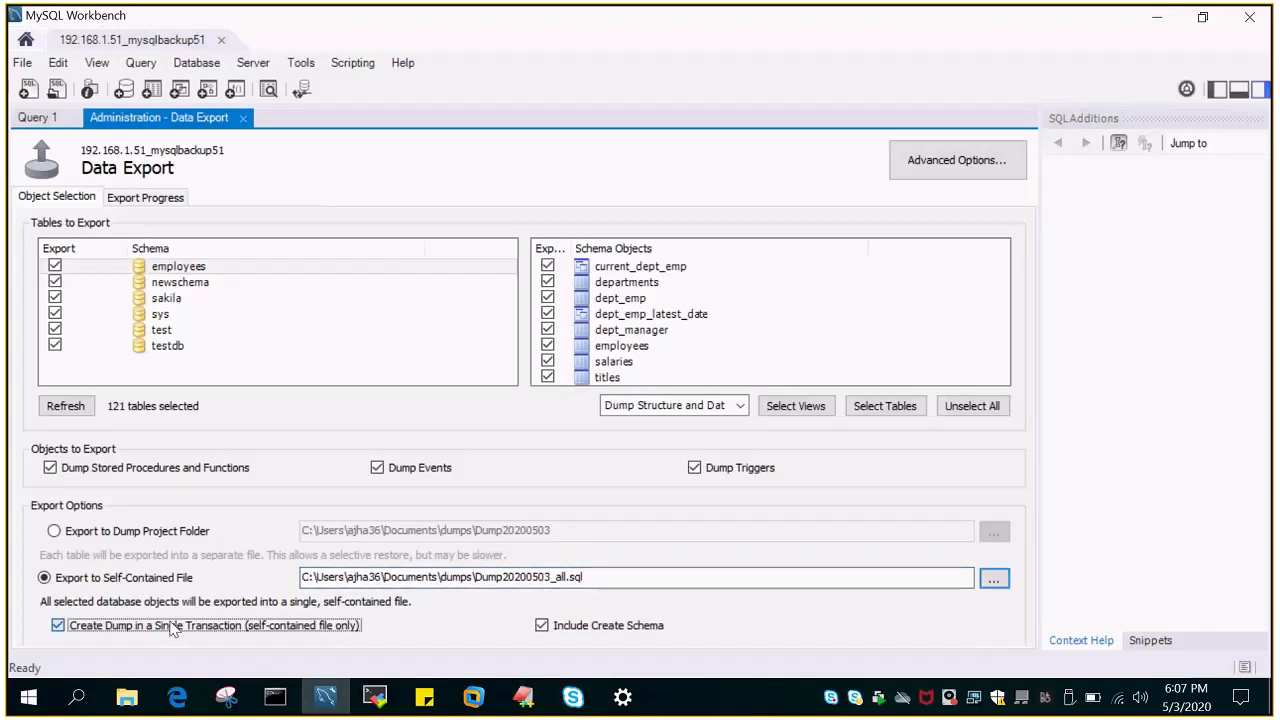
{"action": "left_click", "coordinate": [110, 626]}
{"action": "key", "text": "Tab"}
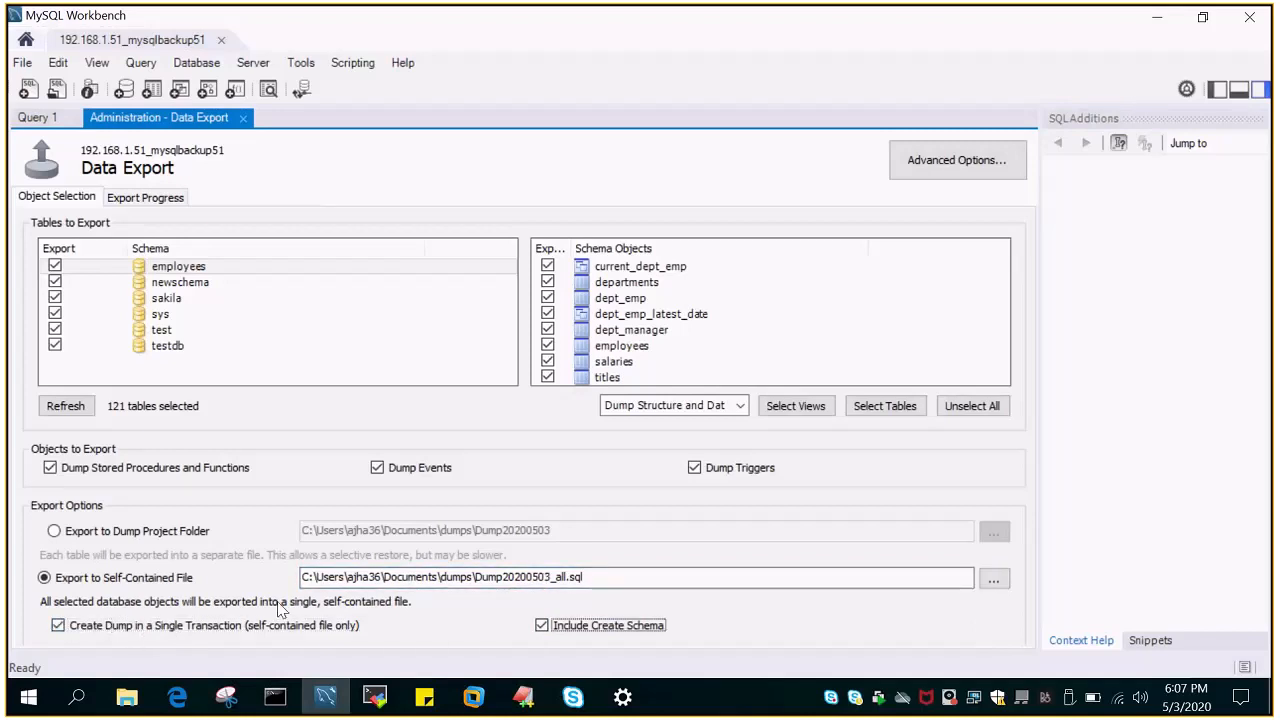
{"action": "key", "text": "Tab"}
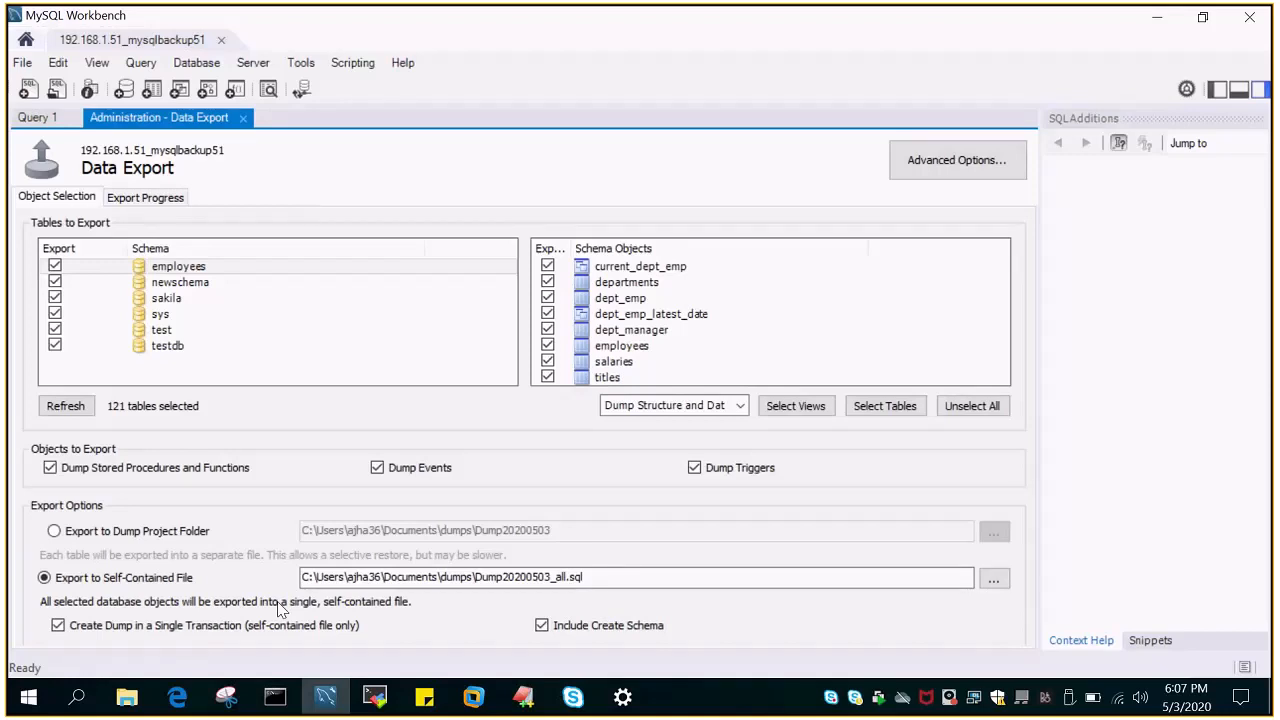
Start exporting the selected schemas and recheck the object selection and output file settings
{"action": "left_click", "coordinate": [158, 198]}
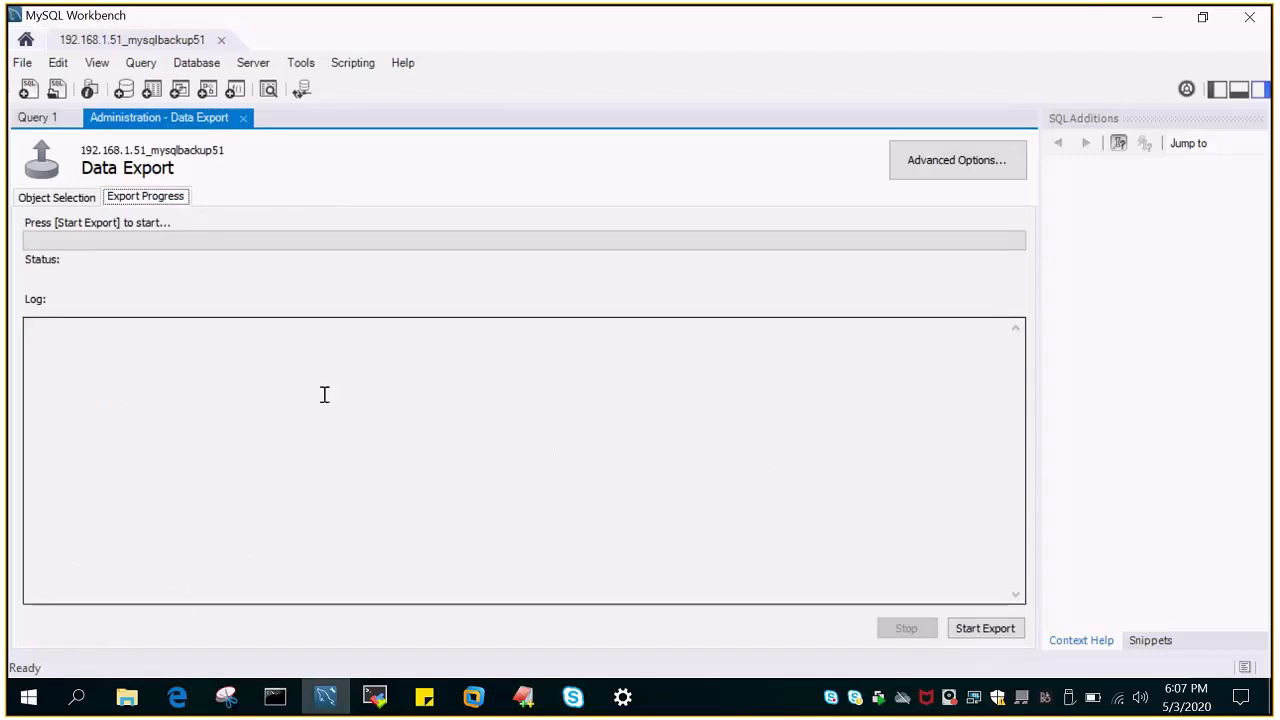
{"action": "left_click", "coordinate": [979, 632]}
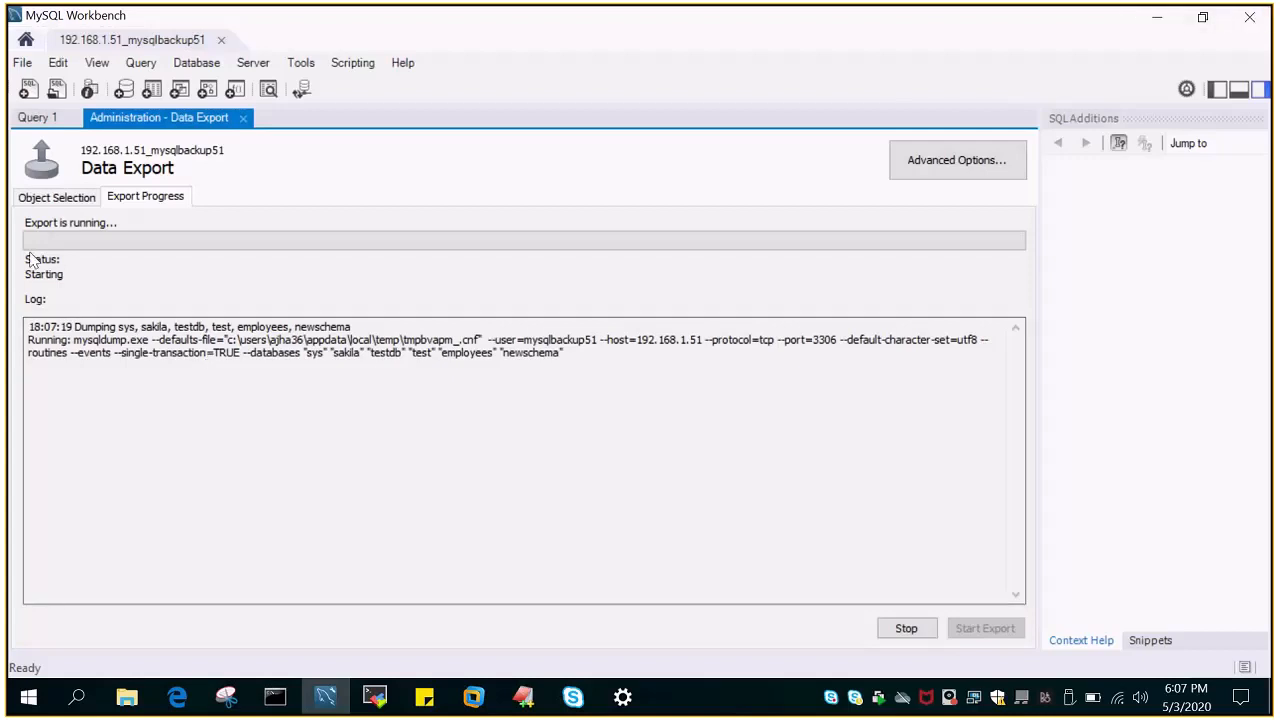
{"action": "left_click", "coordinate": [55, 199]}
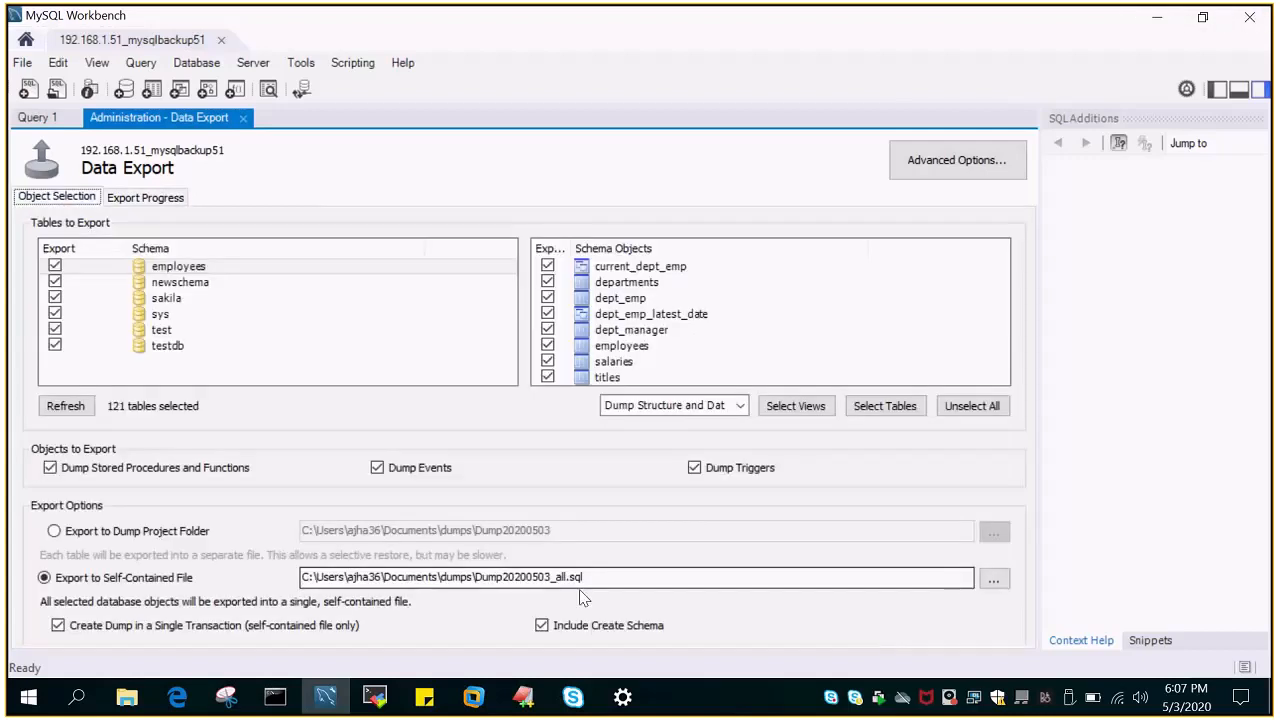
{"action": "left_click", "coordinate": [175, 197]}
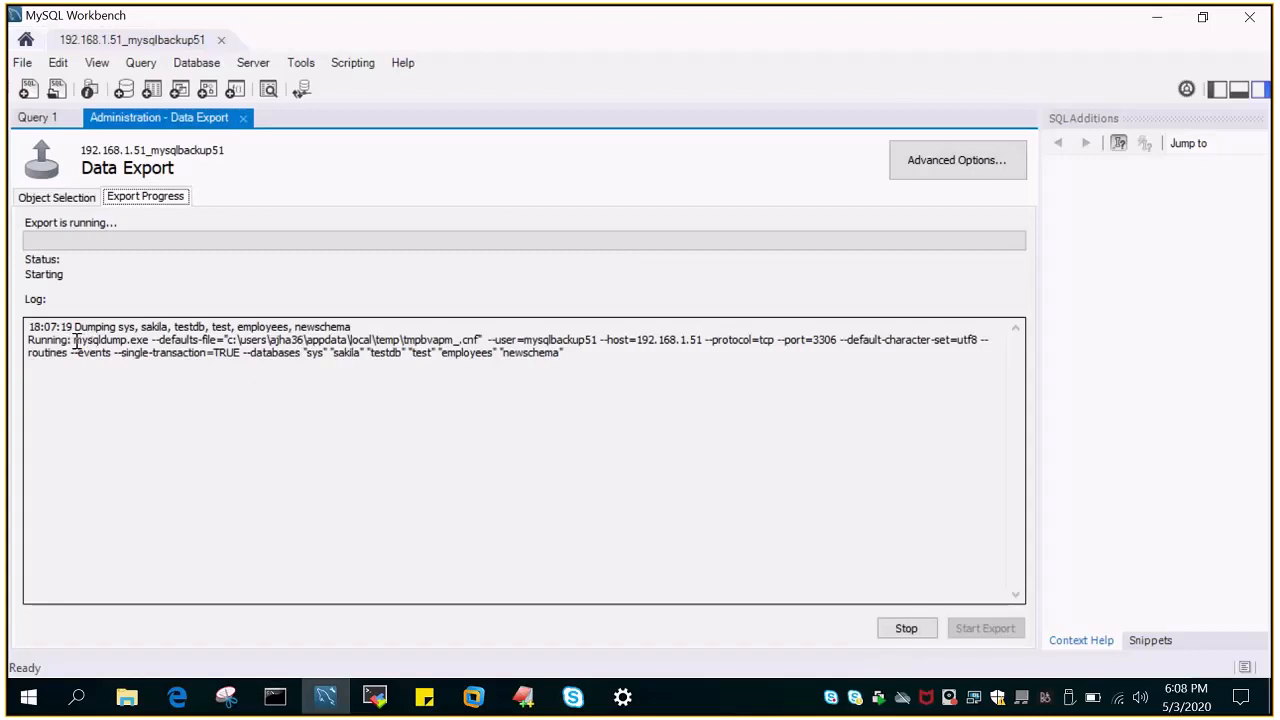
Examine the mysqldump command in the export log, including its defaults file, user, host and database list
{"action": "left_click_drag", "start_coordinate": [76, 340], "coordinate": [147, 341]}
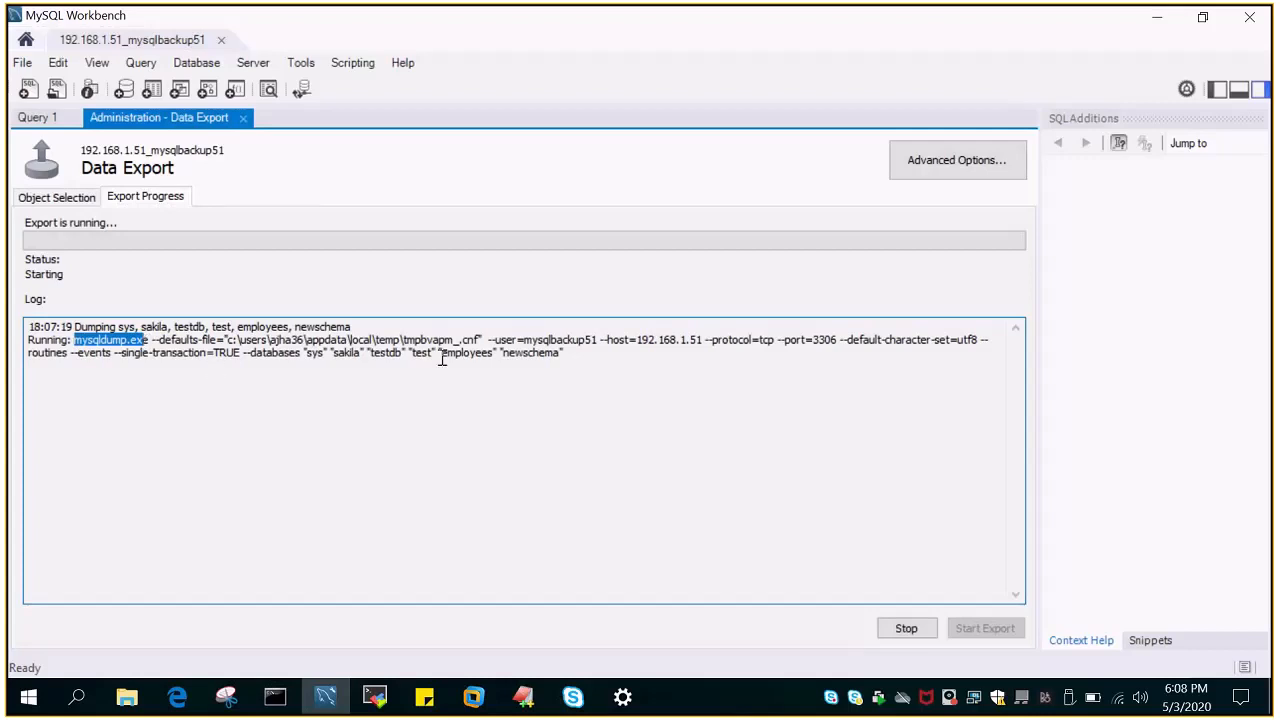
{"action": "left_click", "coordinate": [230, 340]}
{"action": "left_click_drag", "start_coordinate": [418, 340], "coordinate": [486, 340]}
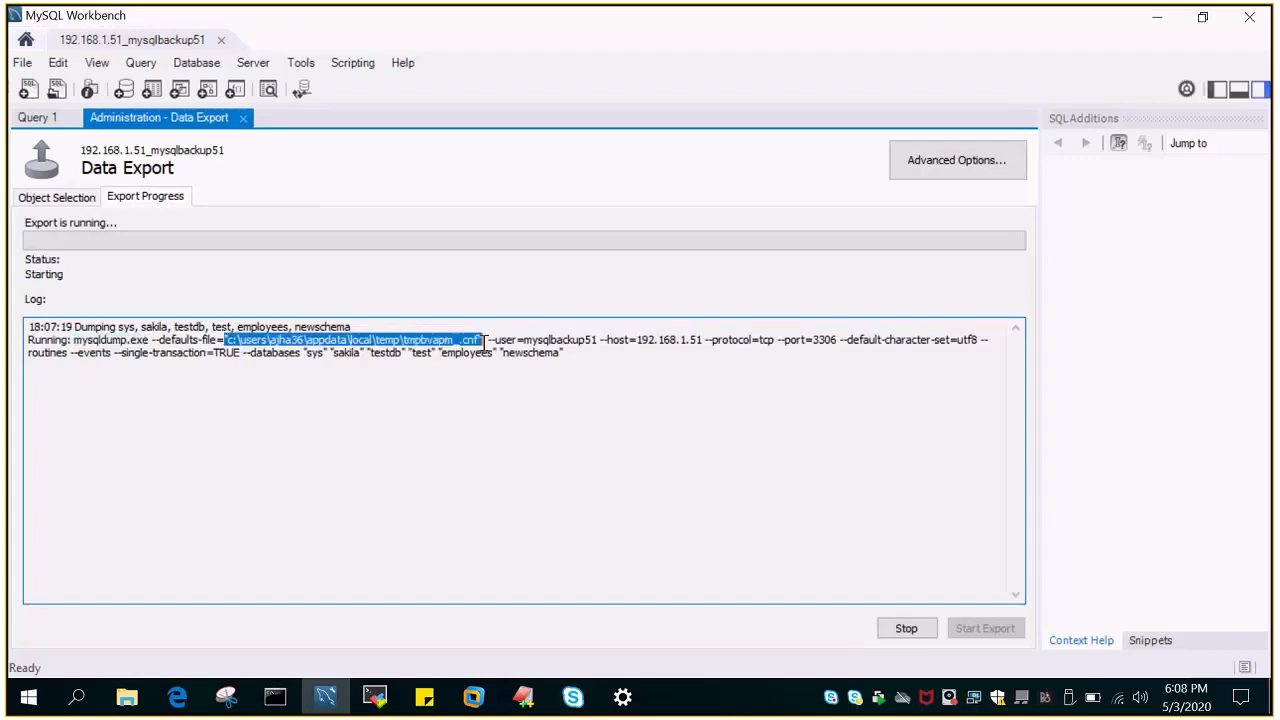
{"action": "left_click", "coordinate": [500, 338]}
{"action": "double_click", "coordinate": [500, 340]}
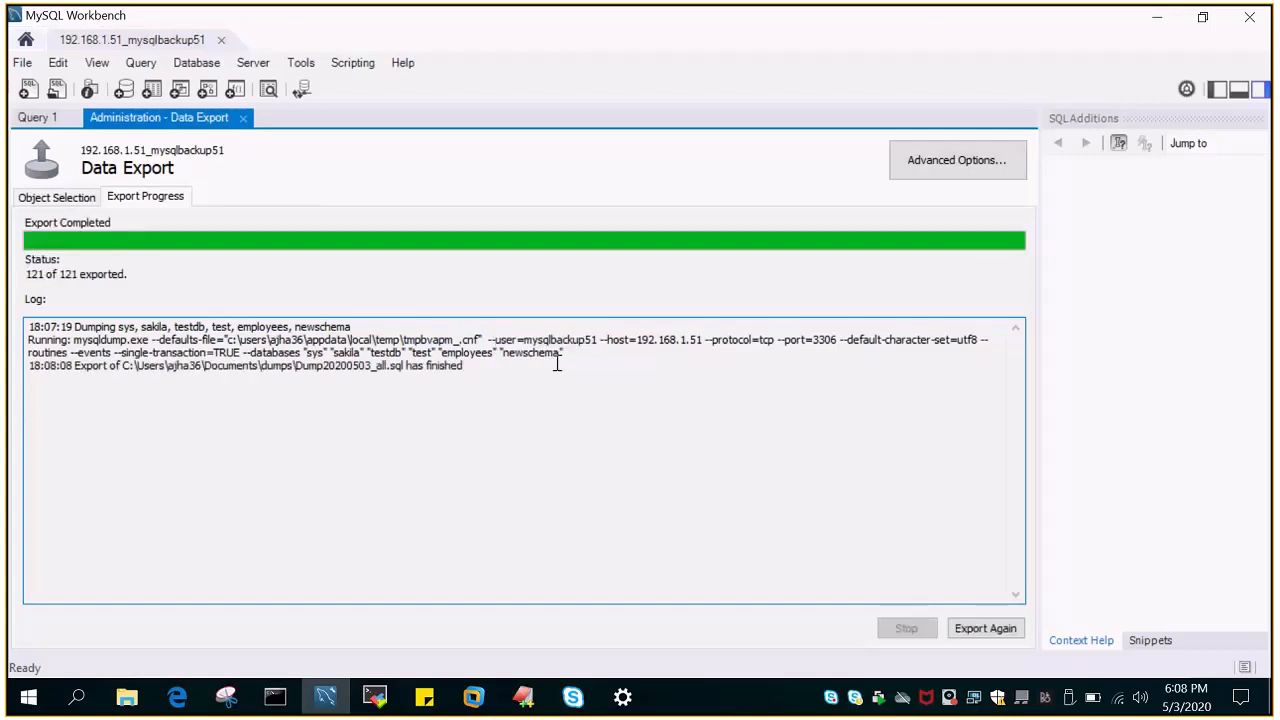
{"action": "left_click_drag", "start_coordinate": [524, 340], "coordinate": [703, 346]}
{"action": "left_click", "coordinate": [705, 344]}
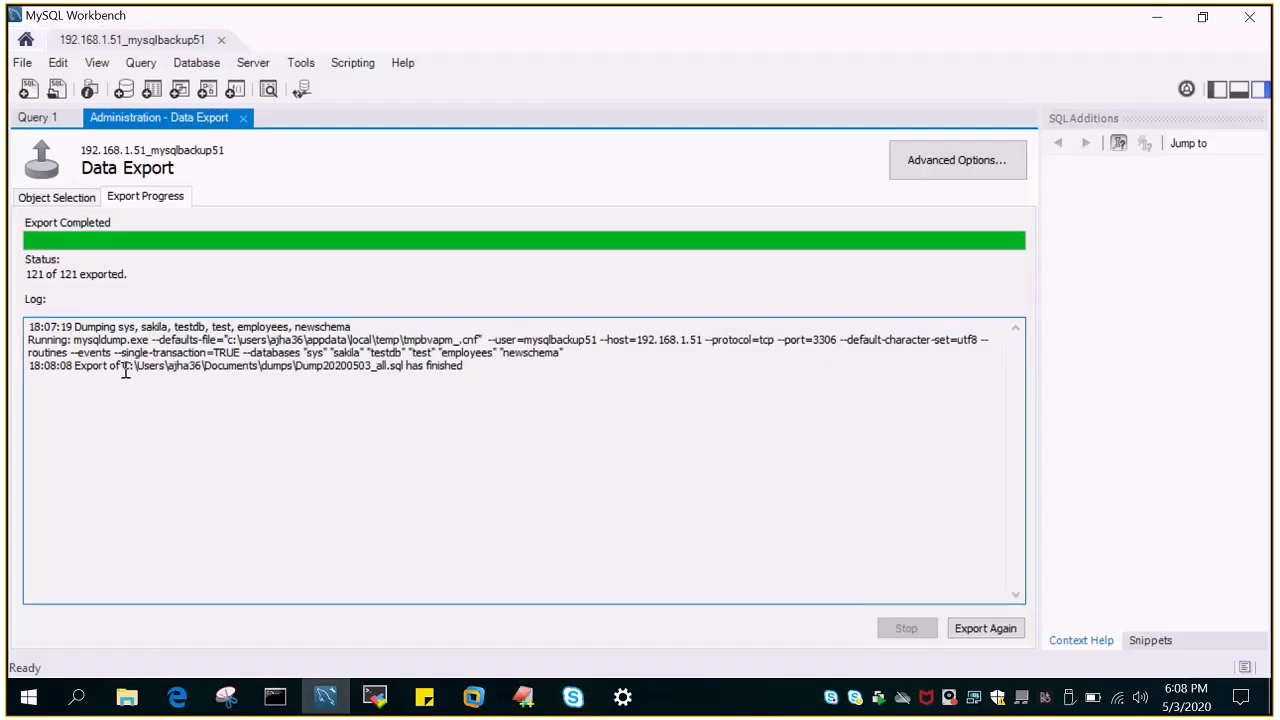
{"action": "left_click_drag", "start_coordinate": [242, 352], "coordinate": [556, 353]}
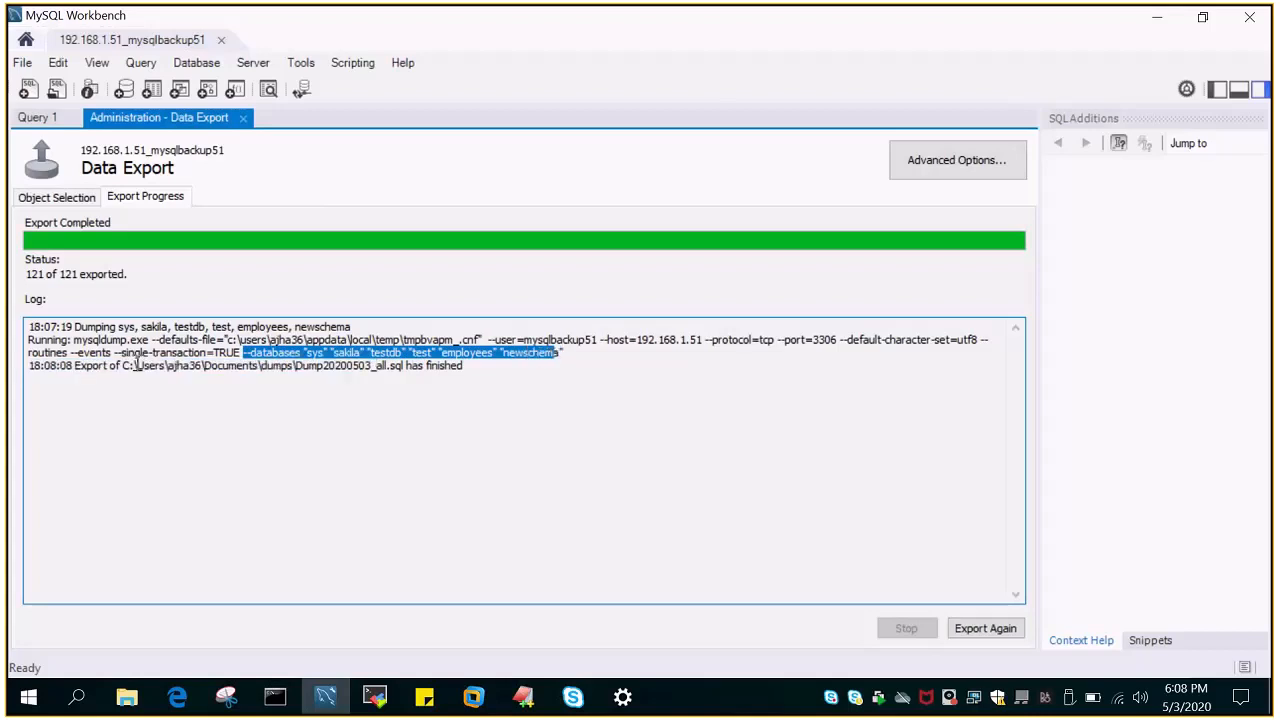
Check the dump file name in the export log and the self-contained file path in the export options
{"action": "double_click", "coordinate": [386, 366]}
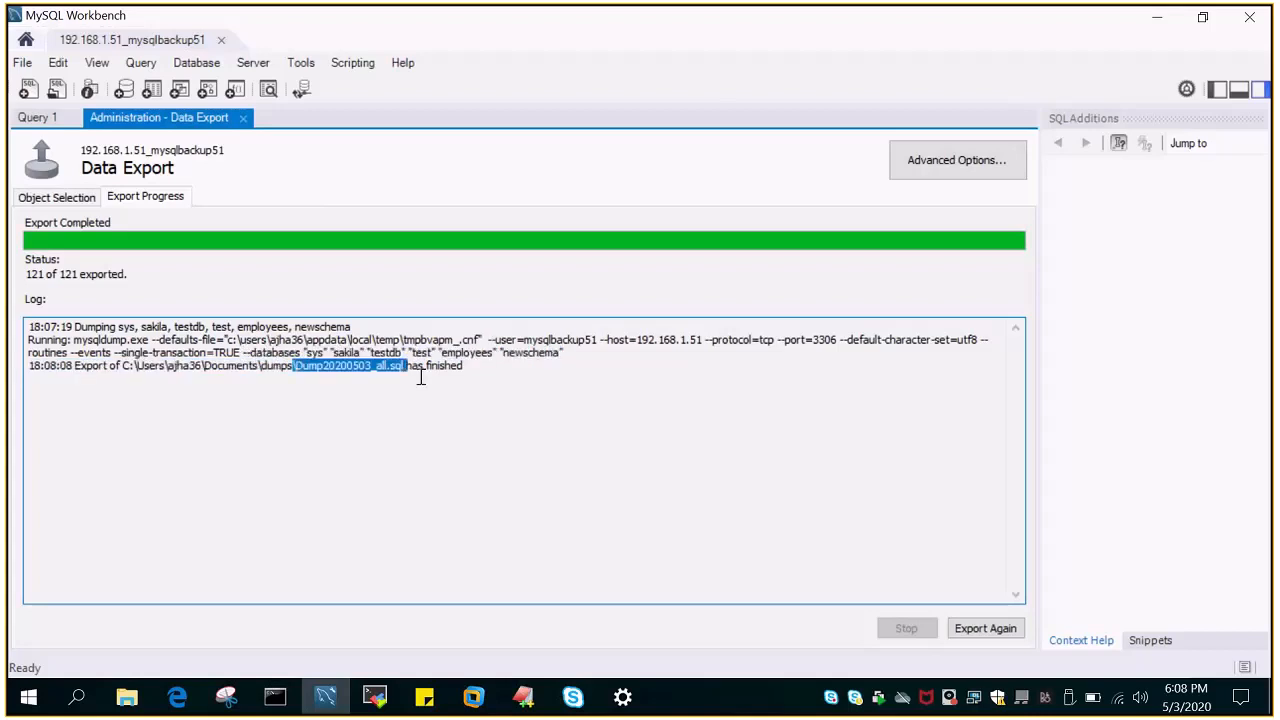
{"action": "left_click", "coordinate": [70, 201]}
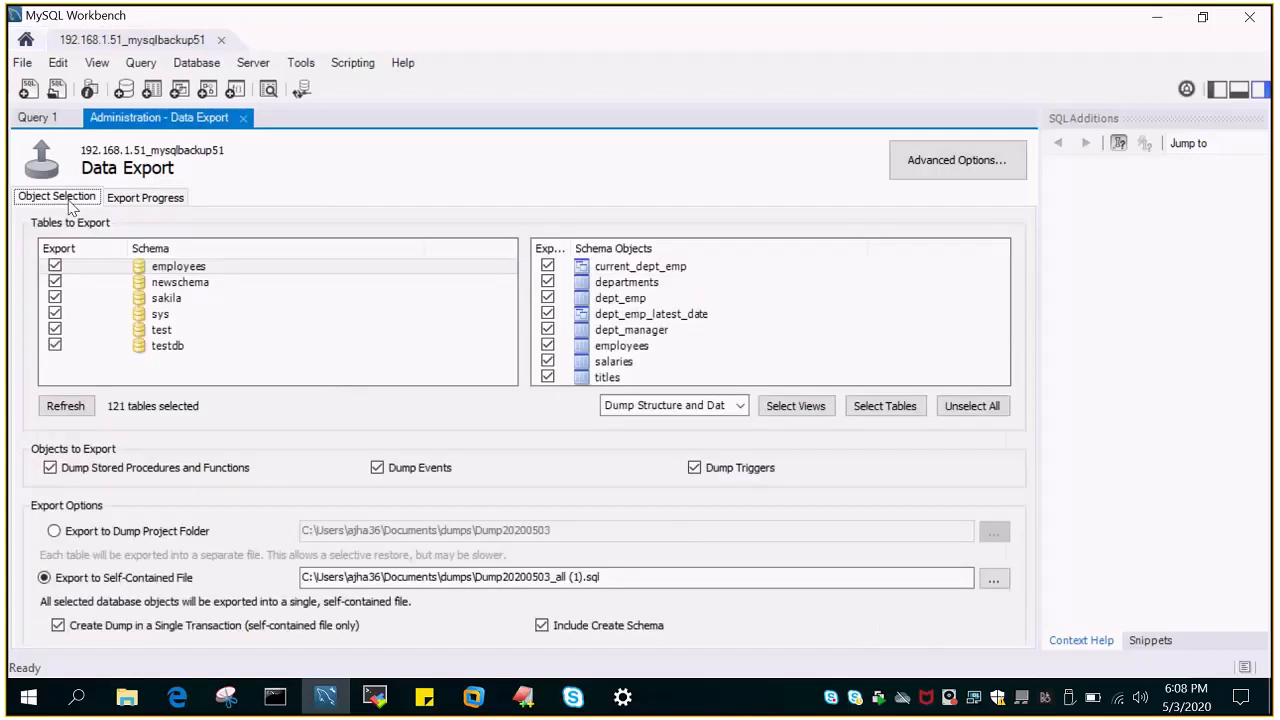
{"action": "left_click_drag", "start_coordinate": [617, 579], "coordinate": [271, 597]}
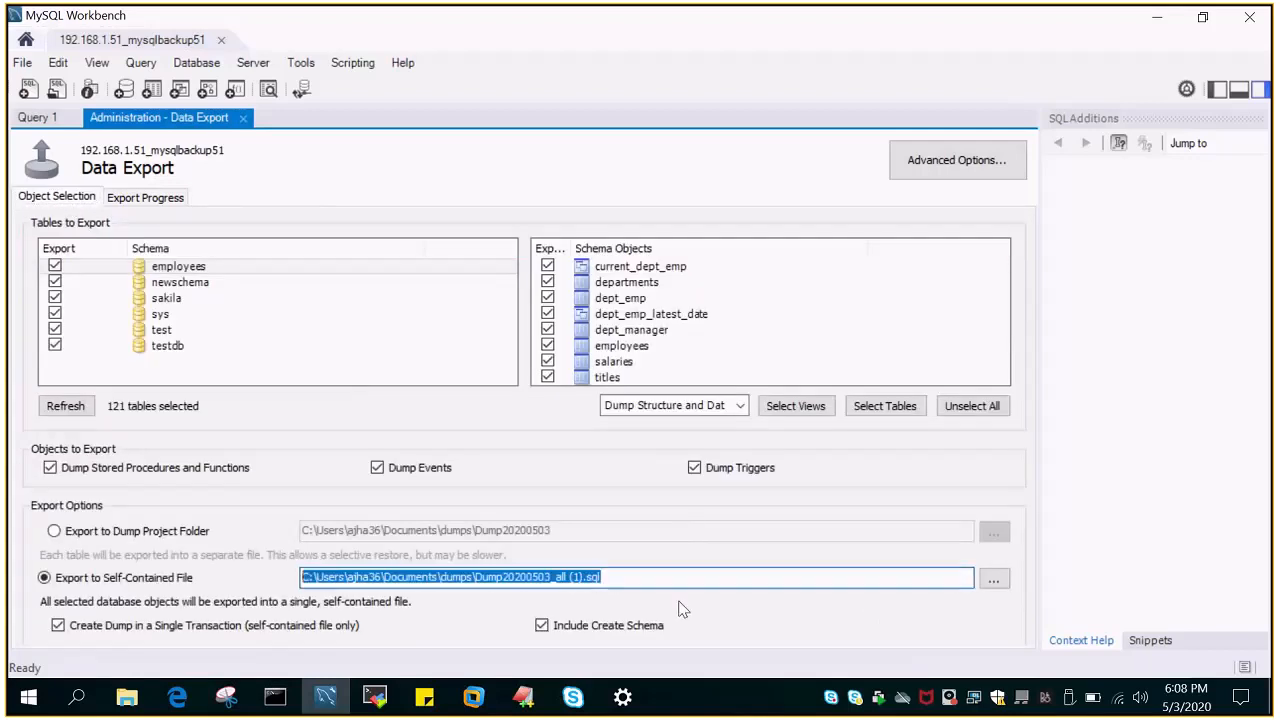
Browse the dumps folder from the self-contained file setting and open Dump20200503_all.sql in EditPlus
{"action": "left_click", "coordinate": [991, 581]}
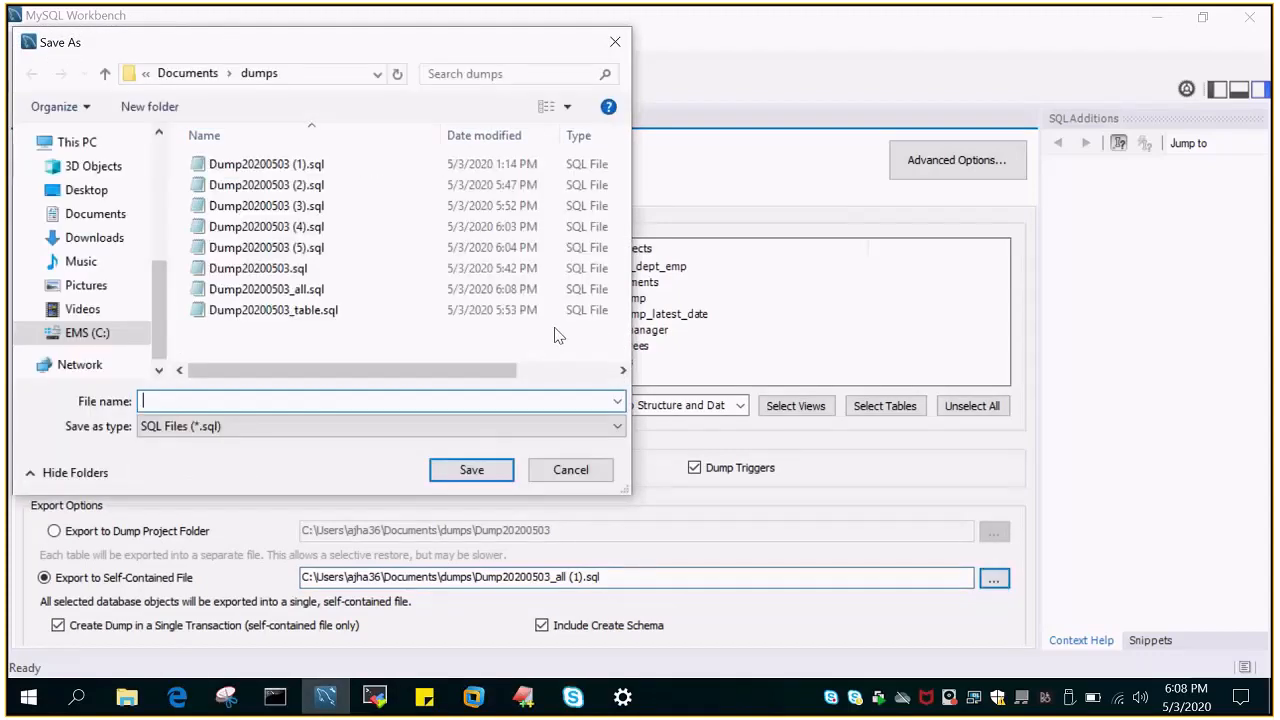
{"action": "left_click", "coordinate": [286, 289]}
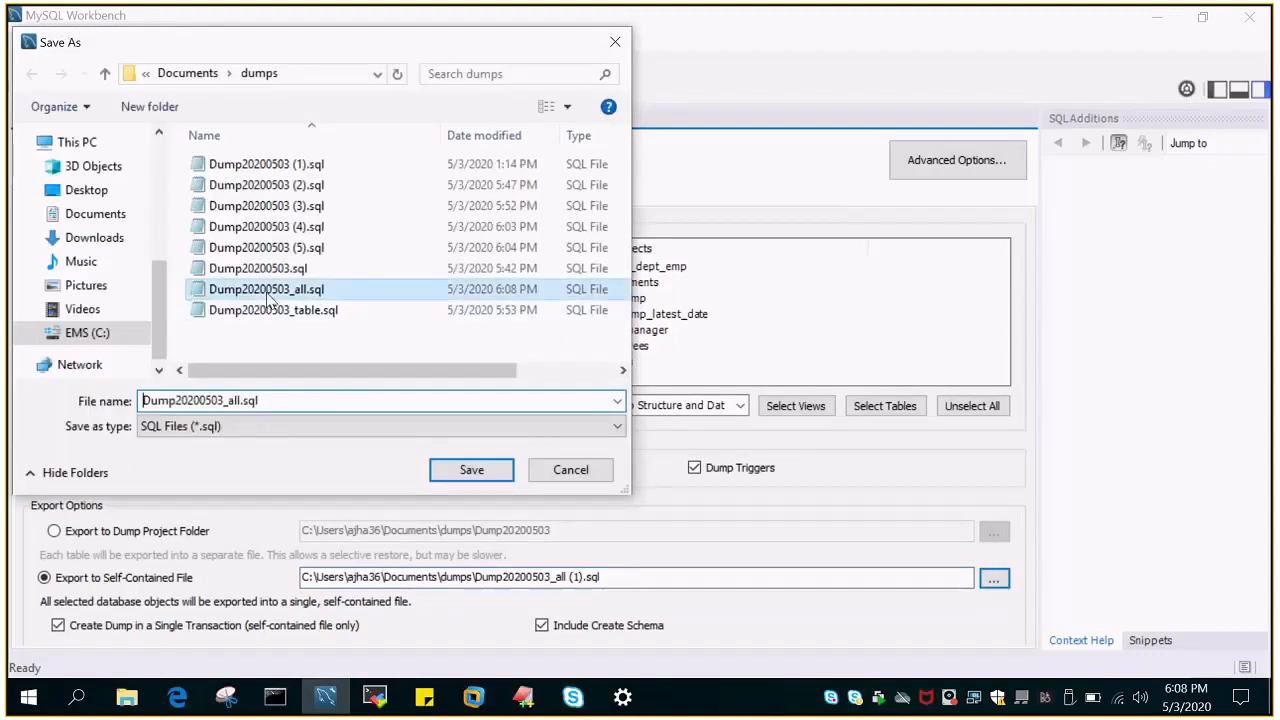
{"action": "right_click", "coordinate": [286, 289]}
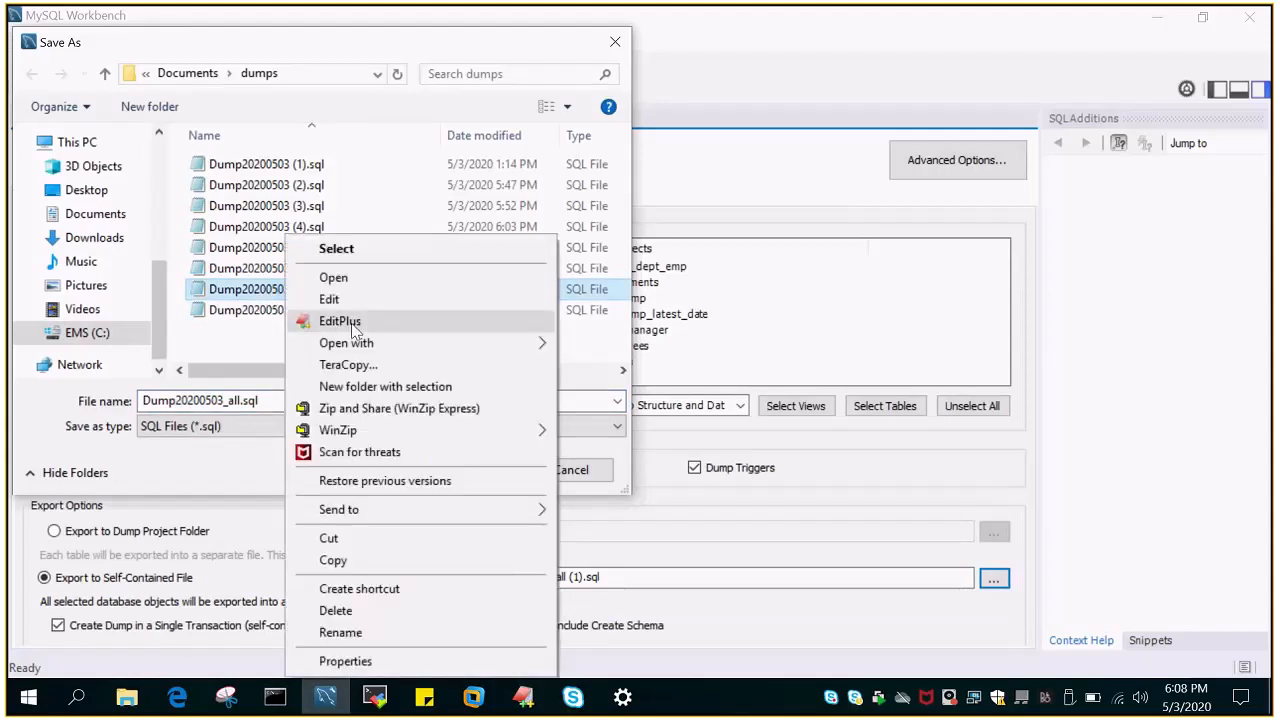
{"action": "left_click", "coordinate": [352, 323]}
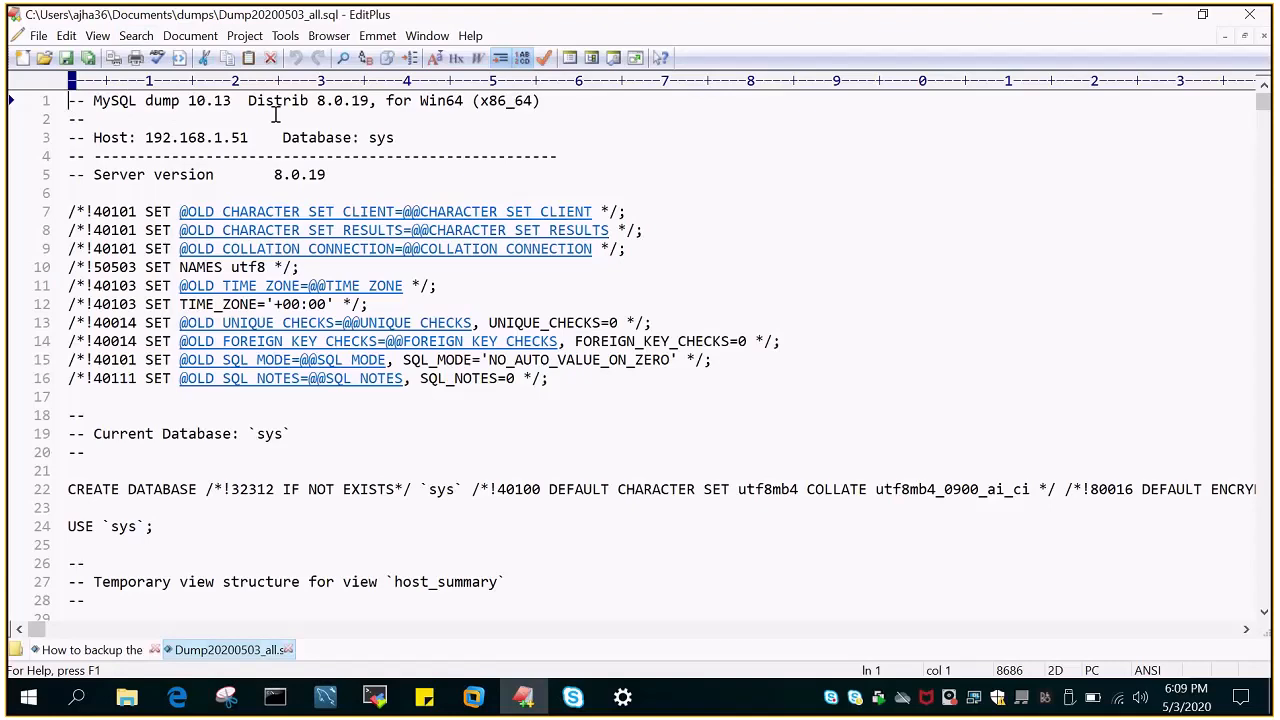
Examine the dump script from its header through the sections for each database to the end of the file
{"action": "scroll", "coordinate": [358, 366], "scroll_direction": "down", "scroll_amount": 3}
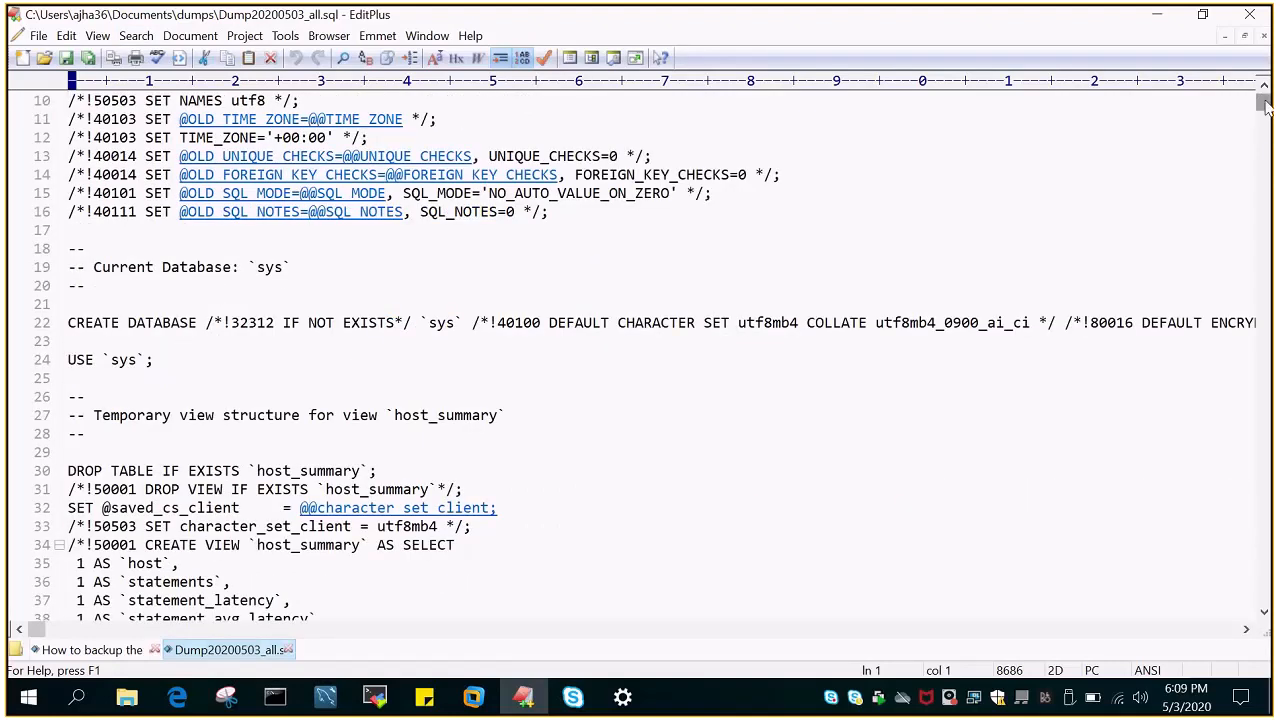
{"action": "left_click_drag", "start_coordinate": [1265, 107], "coordinate": [1264, 587]}
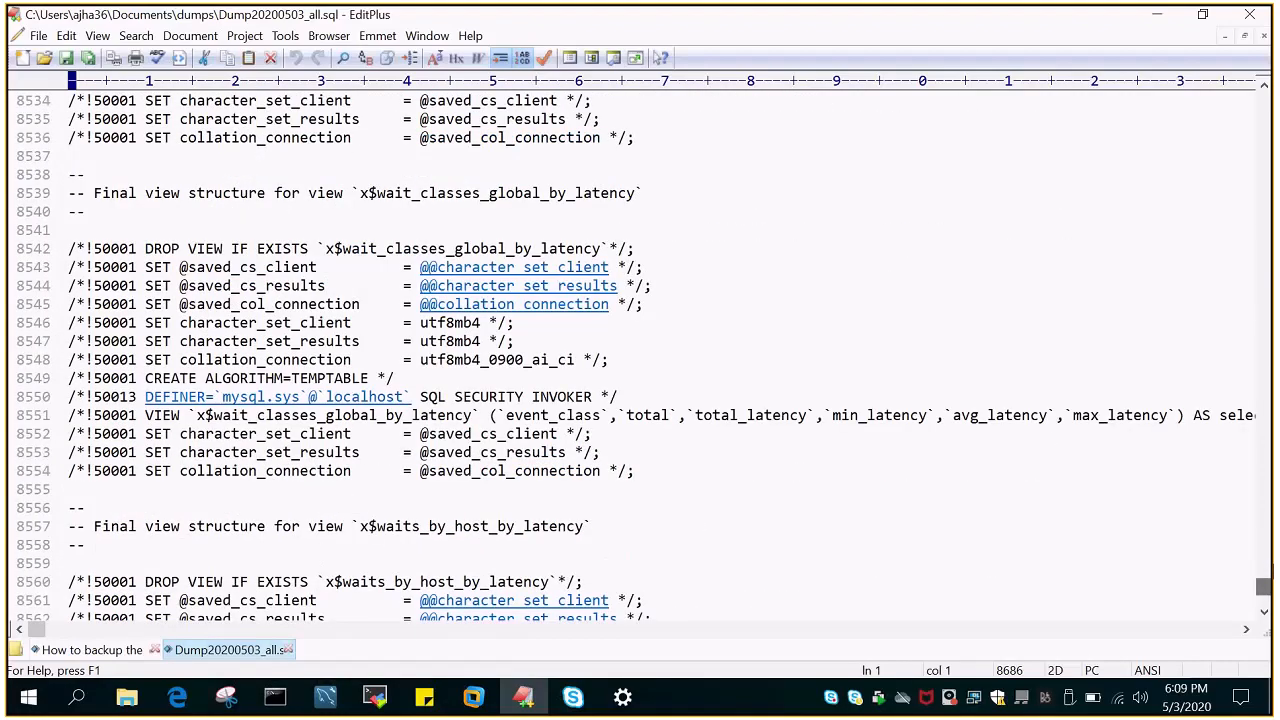
{"action": "scroll", "coordinate": [1080, 512], "scroll_direction": "down", "scroll_amount": 4}
{"action": "scroll", "coordinate": [1080, 512], "scroll_direction": "down", "scroll_amount": 7}
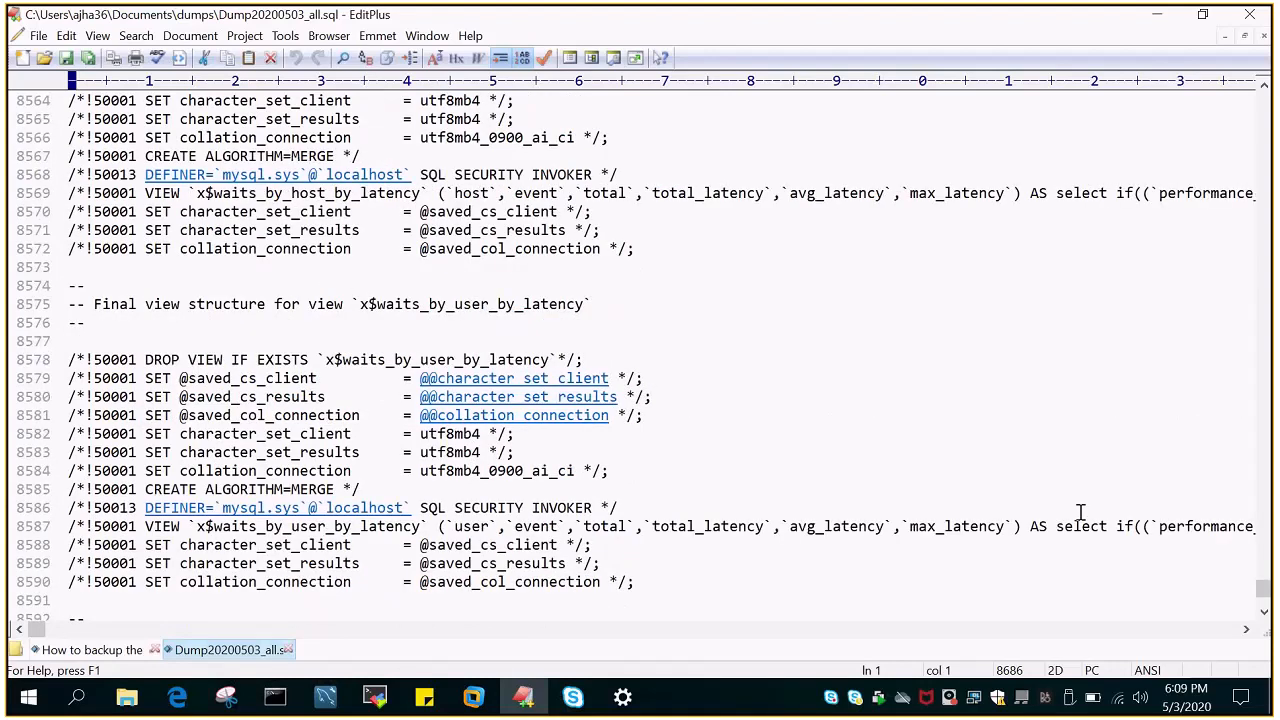
{"action": "scroll", "coordinate": [1080, 523], "scroll_direction": "down", "scroll_amount": 9}
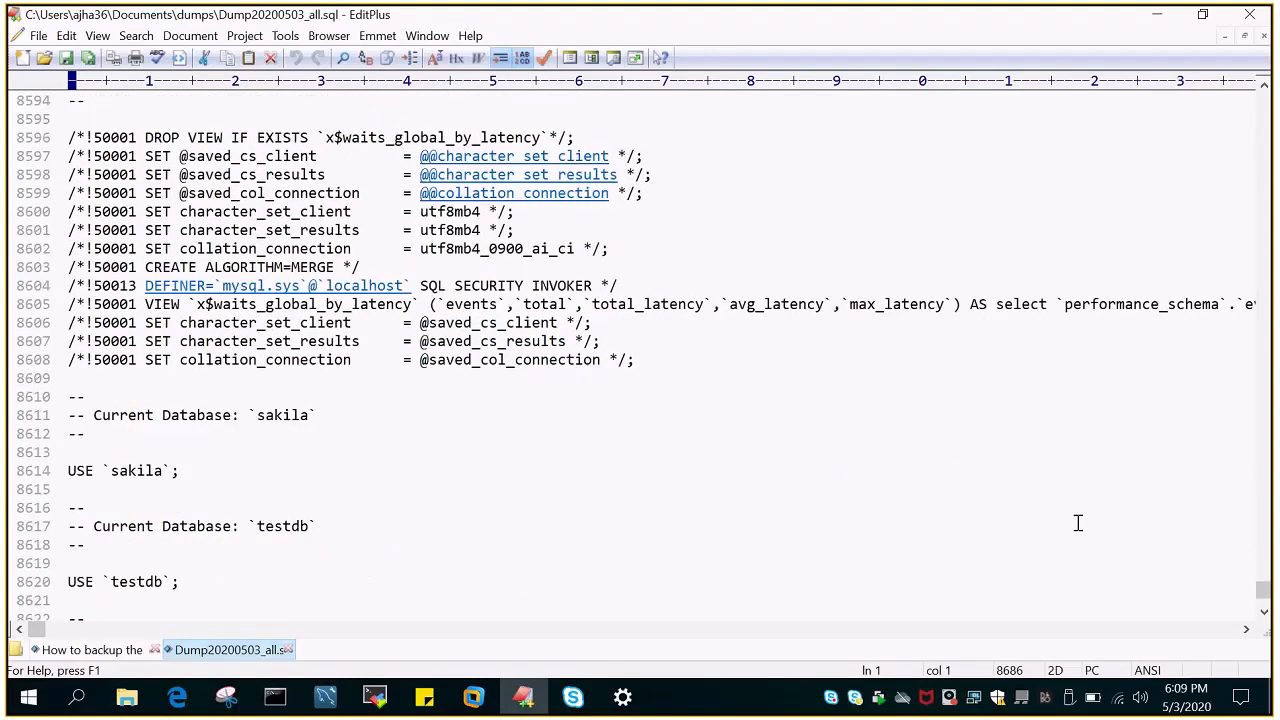
{"action": "scroll", "coordinate": [1078, 523], "scroll_direction": "down", "scroll_amount": 6}
{"action": "scroll", "coordinate": [1078, 523], "scroll_direction": "down", "scroll_amount": 13}
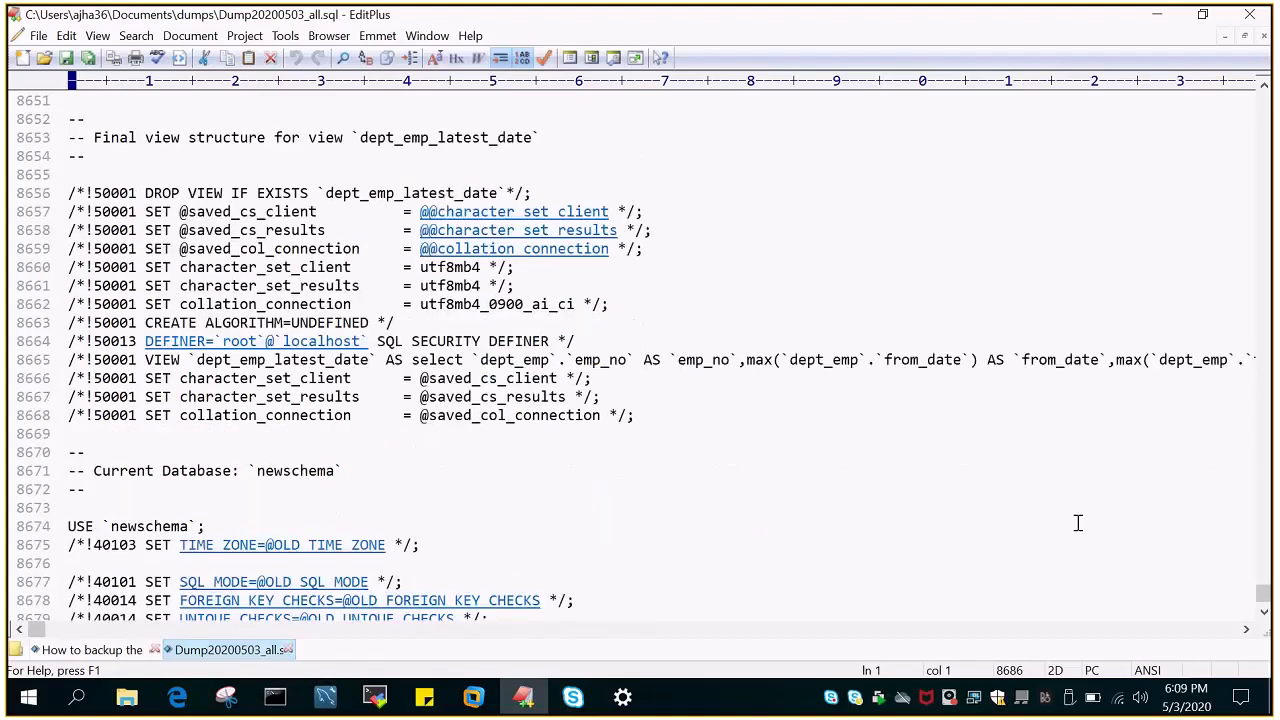
{"action": "scroll", "coordinate": [1078, 523], "scroll_direction": "down", "scroll_amount": 8}
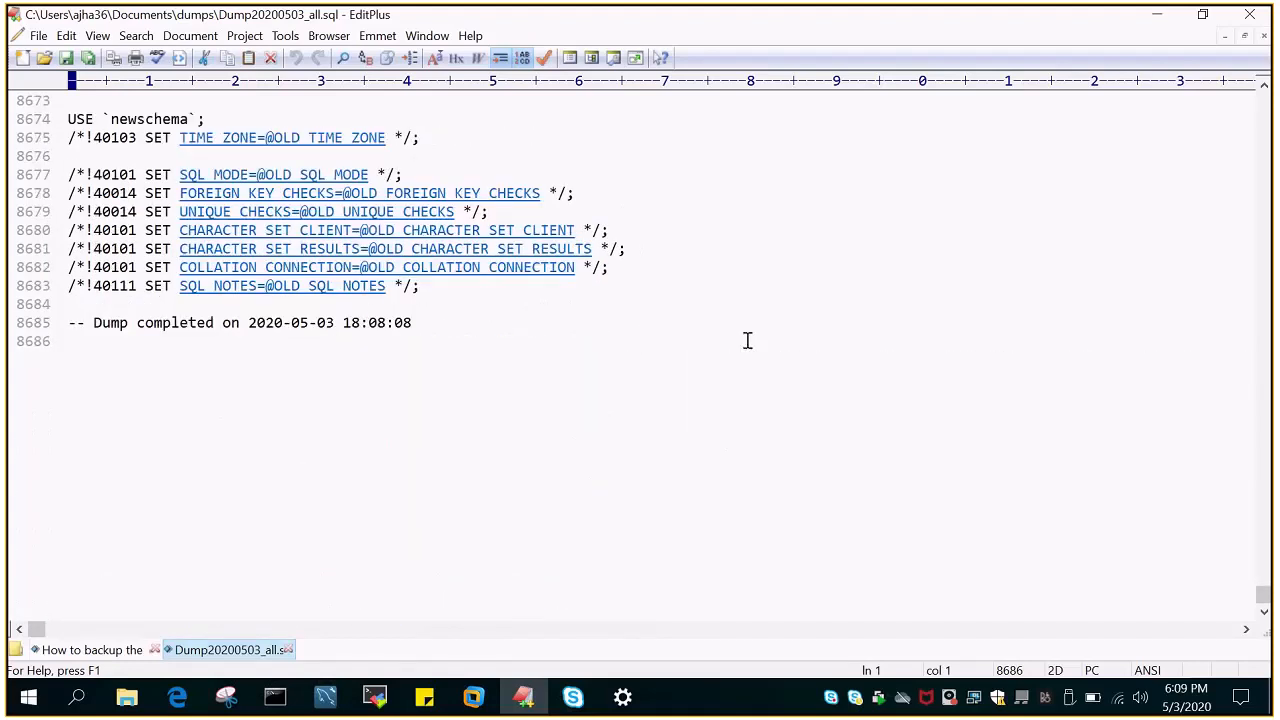